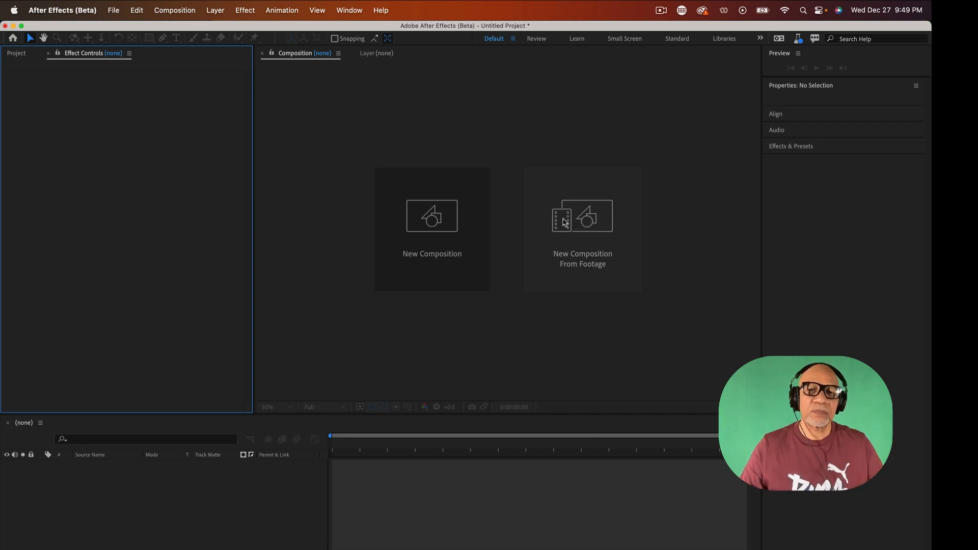
# Create a new composition from the green sreen.mp4 footage in the Documents folder.
pyautogui.click(585, 223)
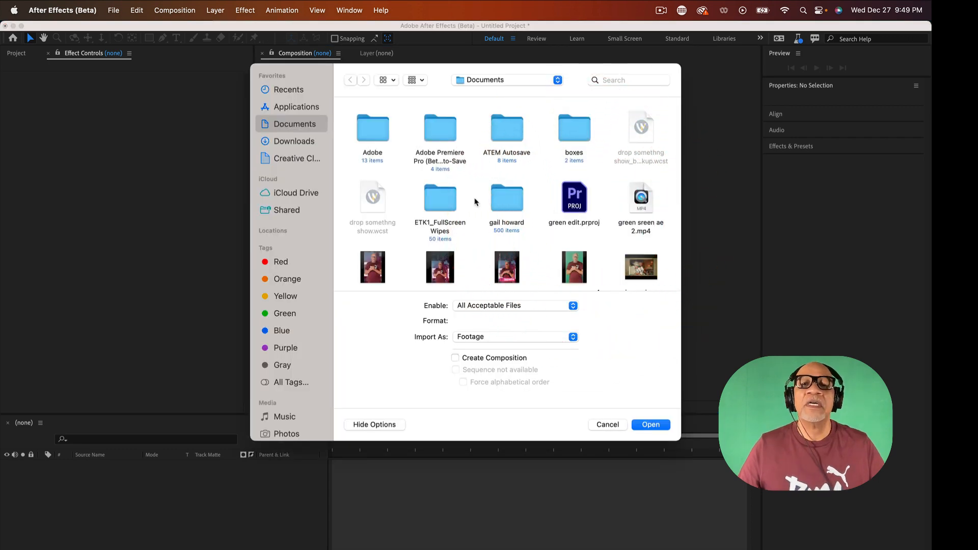
pyautogui.click(584, 271)
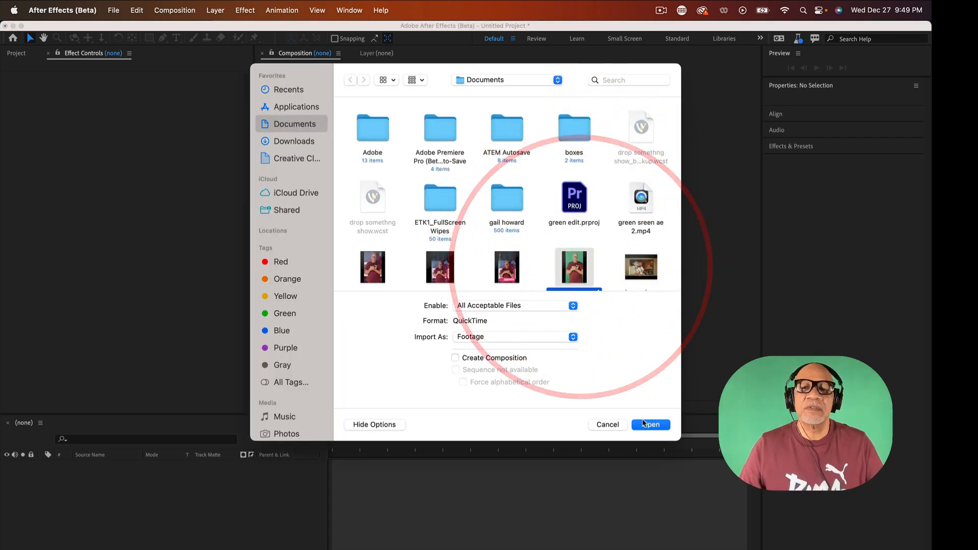
pyautogui.click(651, 425)
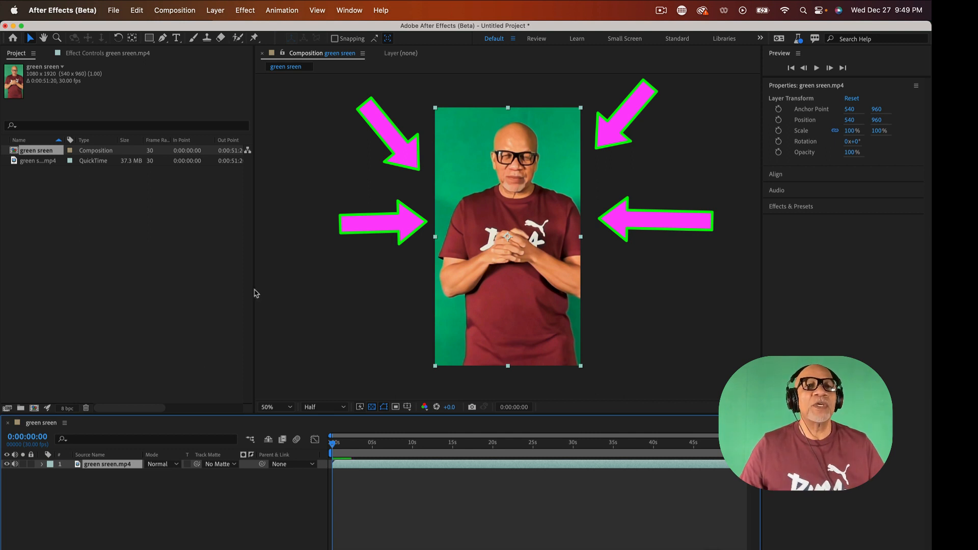
# Apply the Keylight (1.2) and Key Cleaner keying effects to the green sreen.mp4 layer.
pyautogui.click(246, 13)
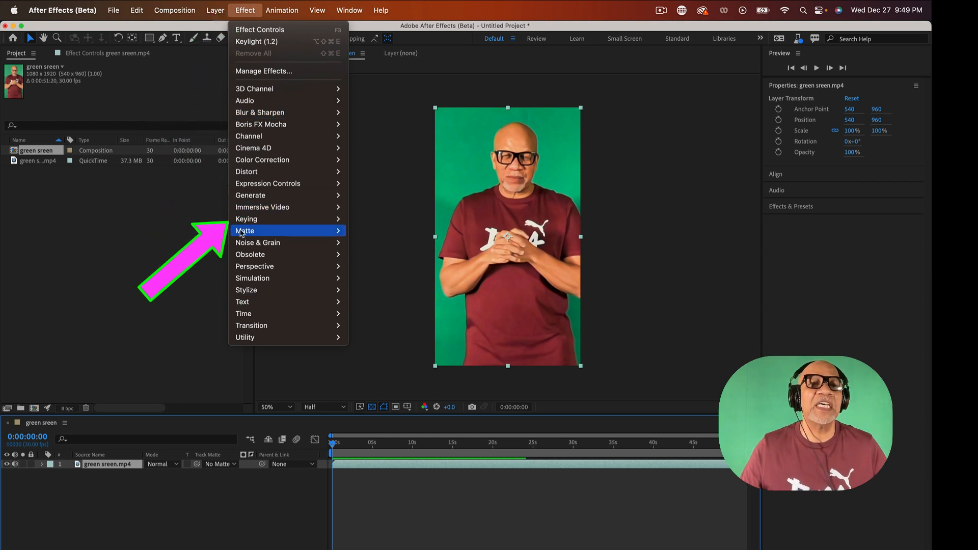
pyautogui.moveTo(250, 220)
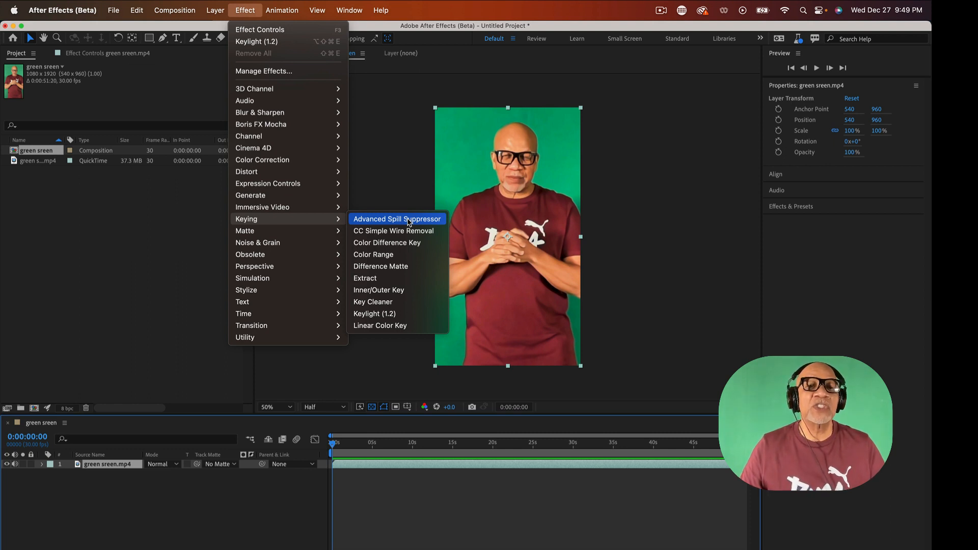
pyautogui.click(375, 314)
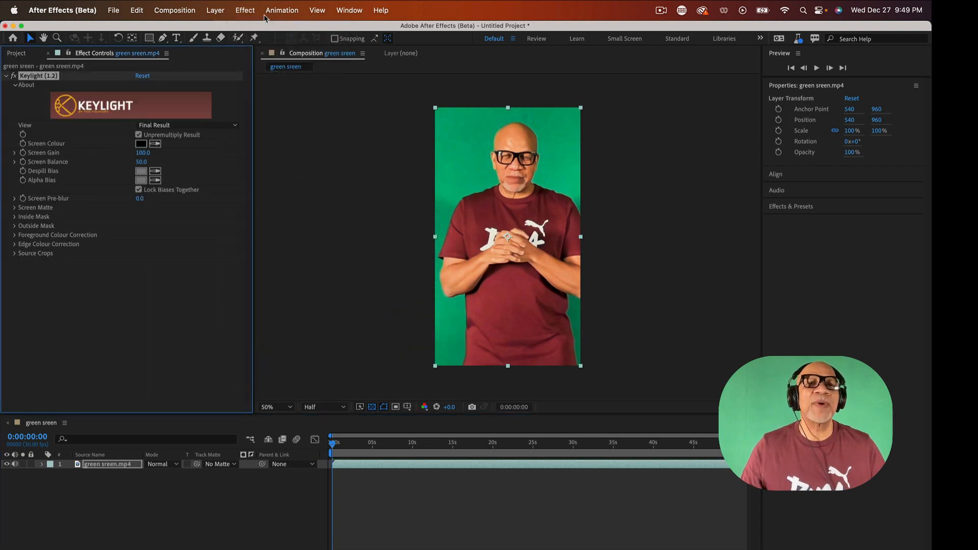
pyautogui.click(244, 14)
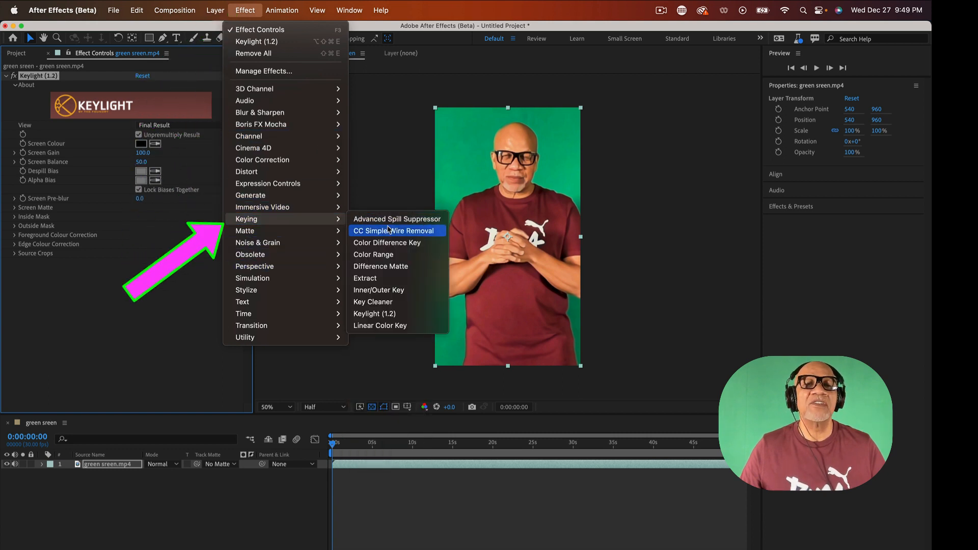
pyautogui.click(376, 302)
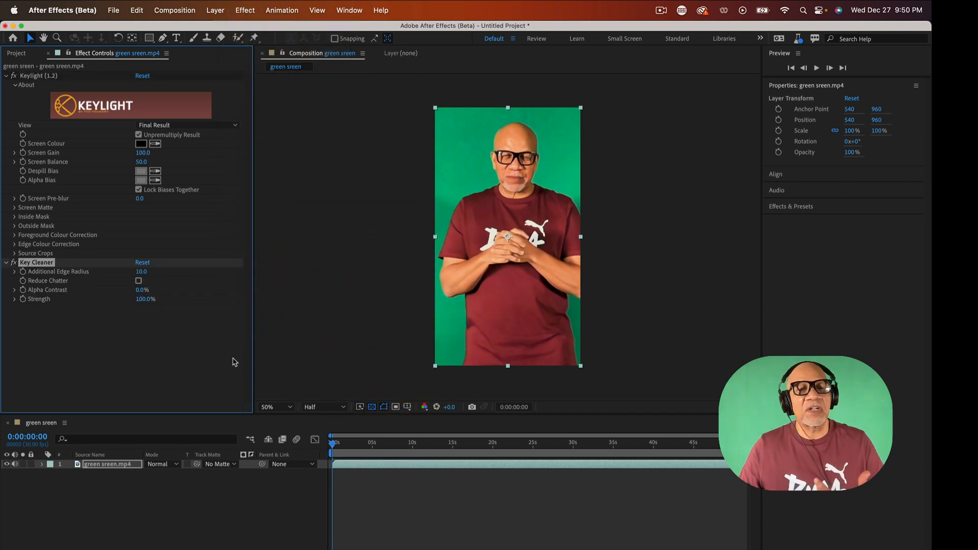
# Sample the green backdrop beside the man's shirt as Keylight's Screen Colour to key out the background.
pyautogui.click(115, 152)
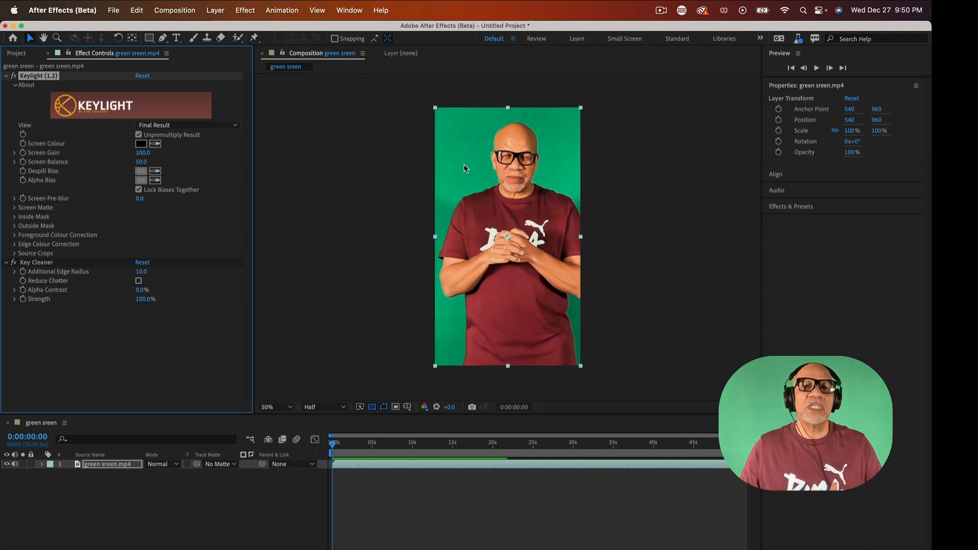
pyautogui.moveTo(332, 446); pyautogui.dragTo(315, 429)
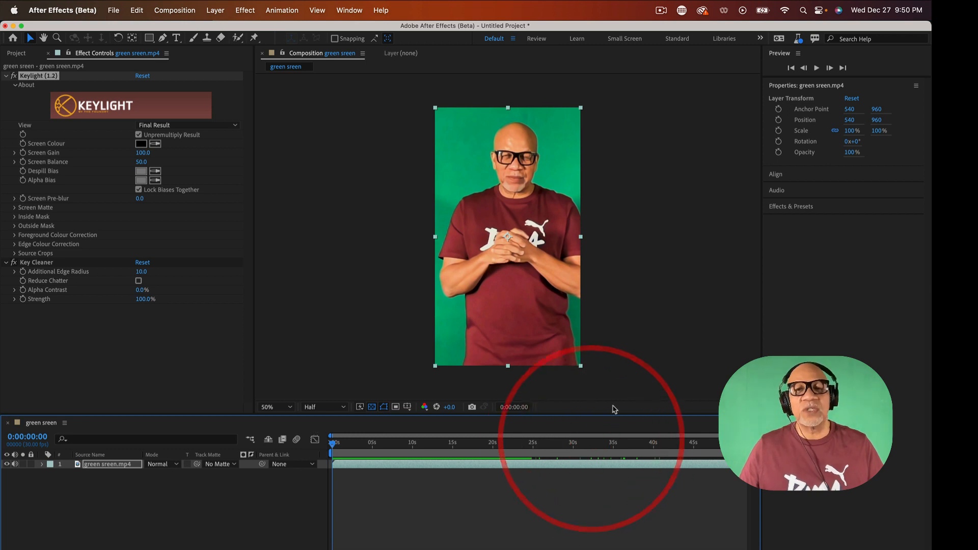
pyautogui.click(156, 145)
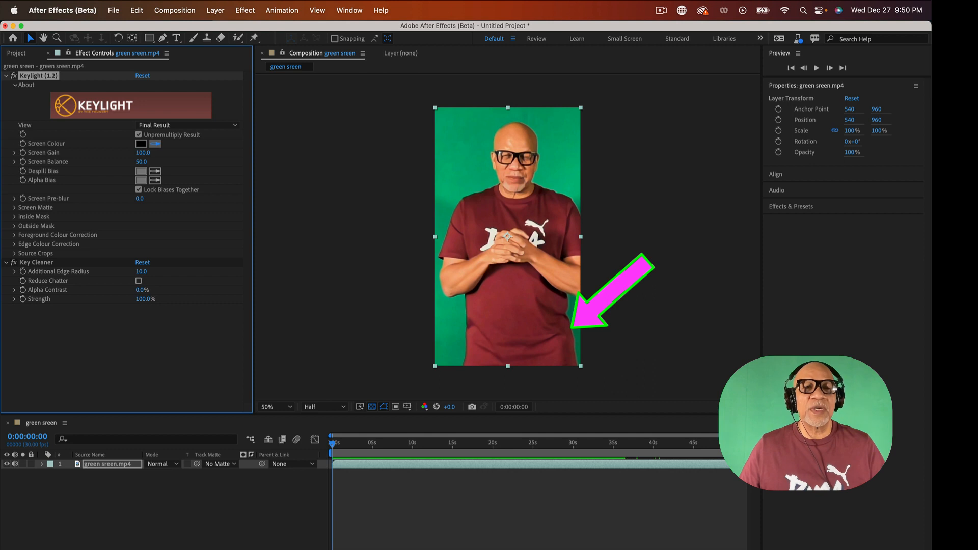
pyautogui.click(574, 319)
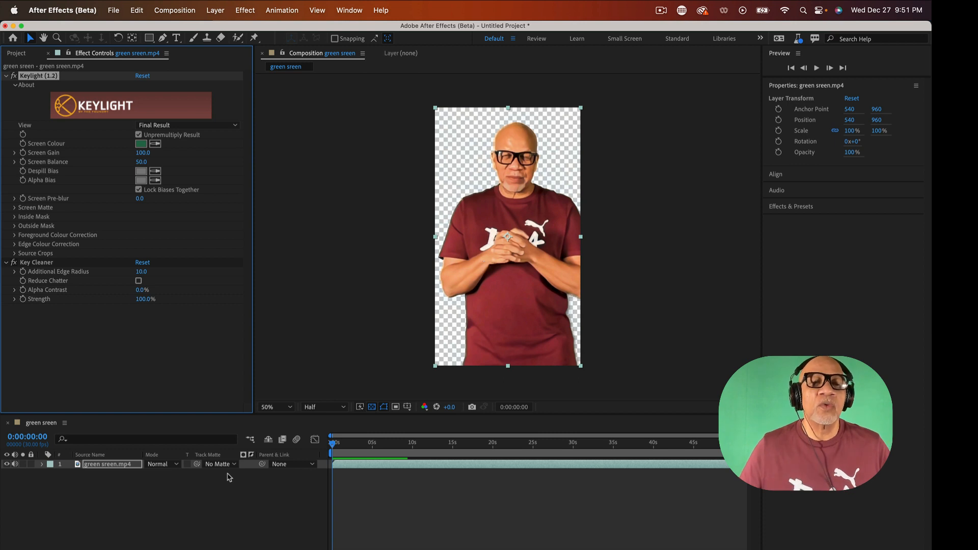
# Import the green back.png image from the wirecastsnapshot folder into the project.
pyautogui.click(385, 470)
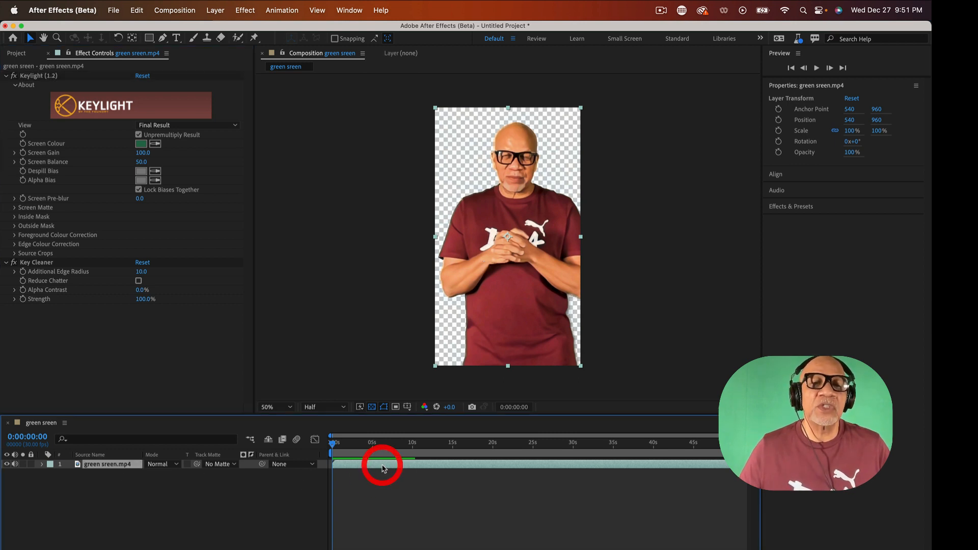
pyautogui.click(111, 11)
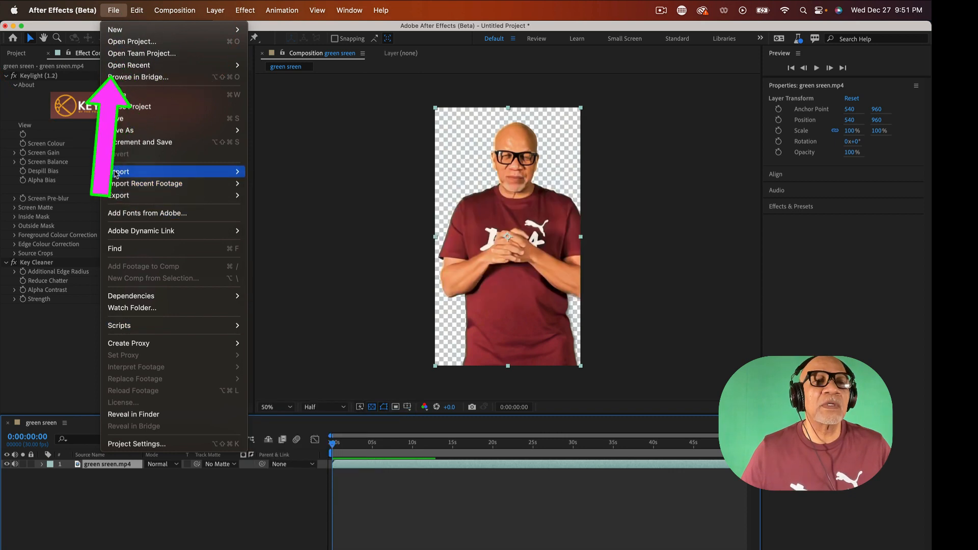
pyautogui.moveTo(152, 172)
pyautogui.click(260, 172)
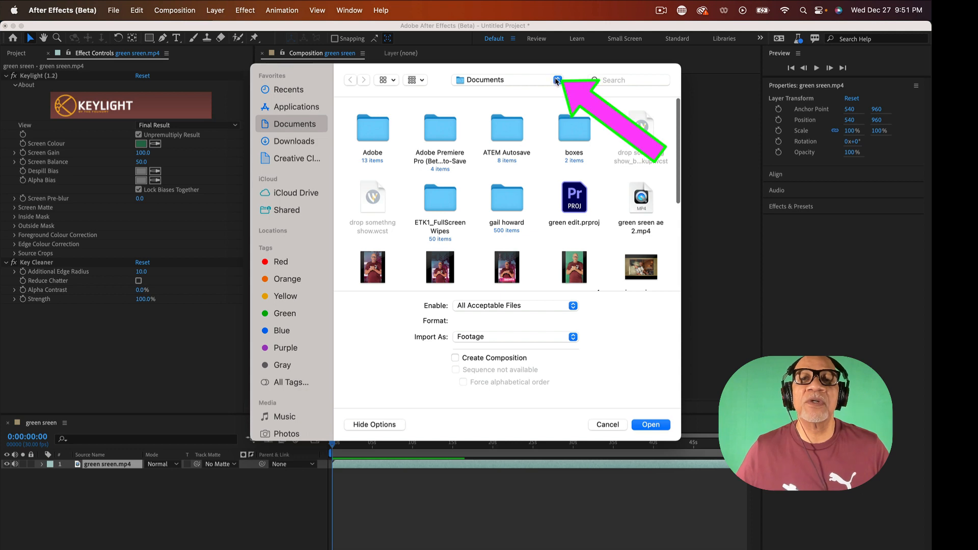
pyautogui.click(556, 80)
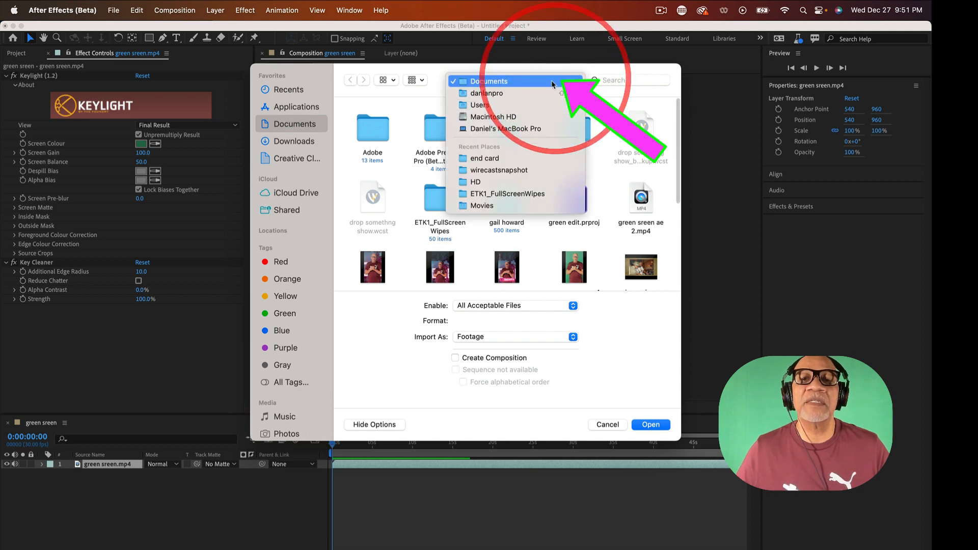
pyautogui.click(504, 170)
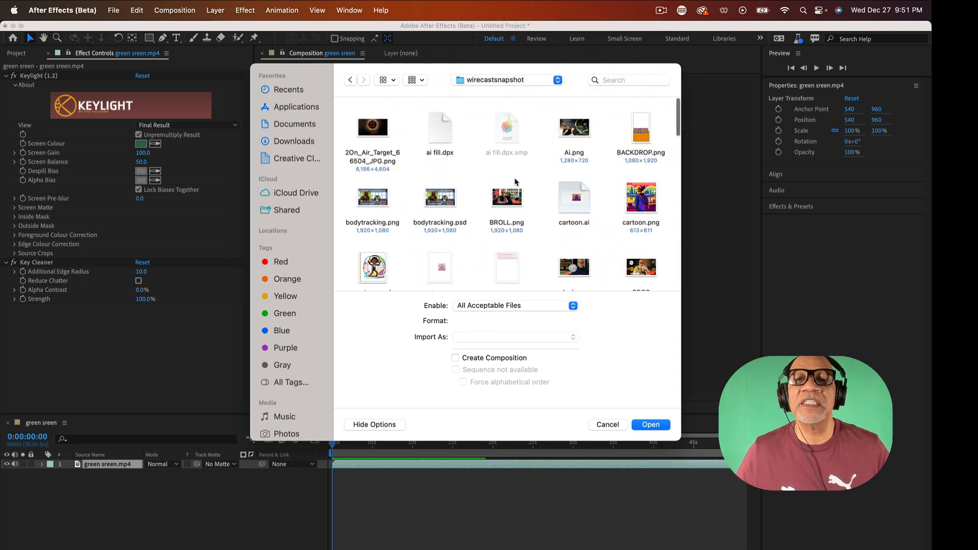
pyautogui.scroll(-10, 515, 182)
pyautogui.scroll(-8, 515, 182)
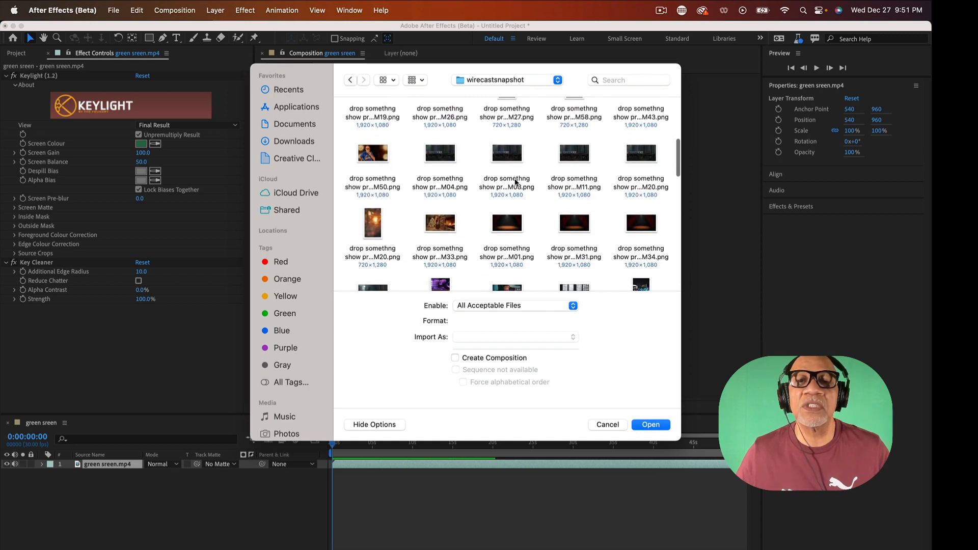
pyautogui.scroll(-10, 515, 182)
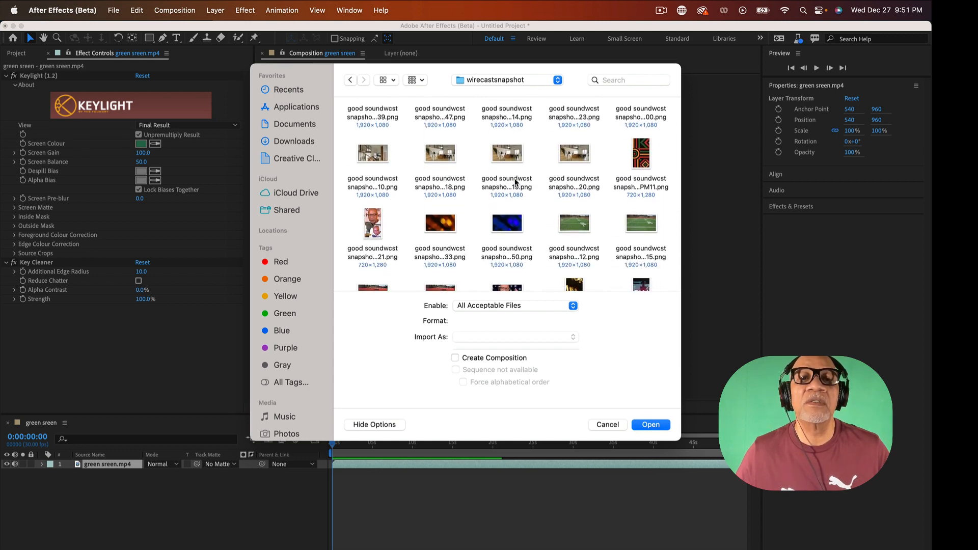
pyautogui.scroll(-3, 515, 182)
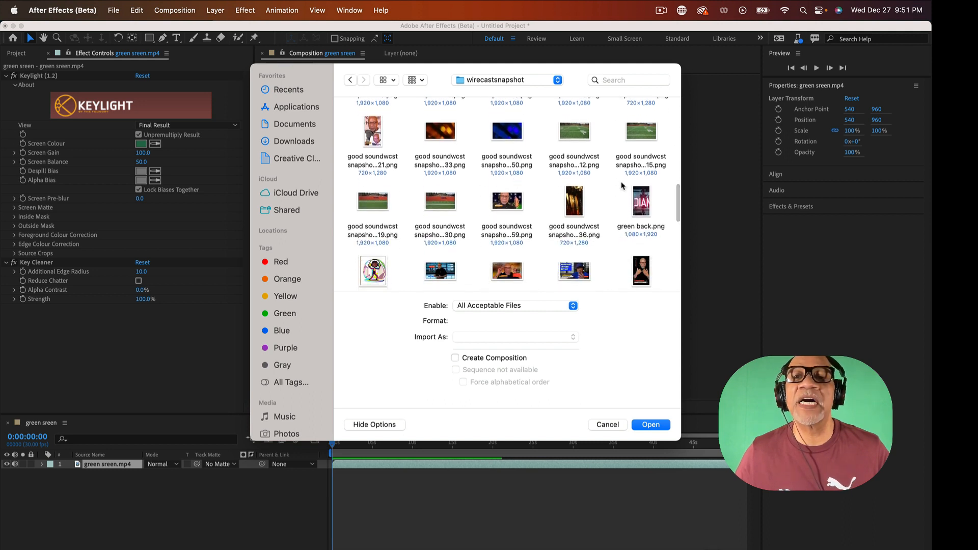
pyautogui.click(642, 203)
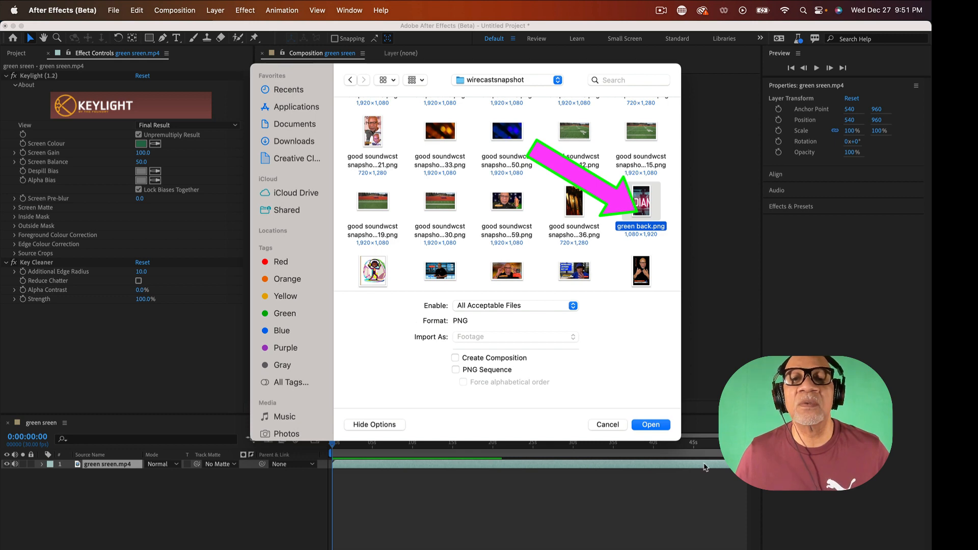
pyautogui.click(661, 426)
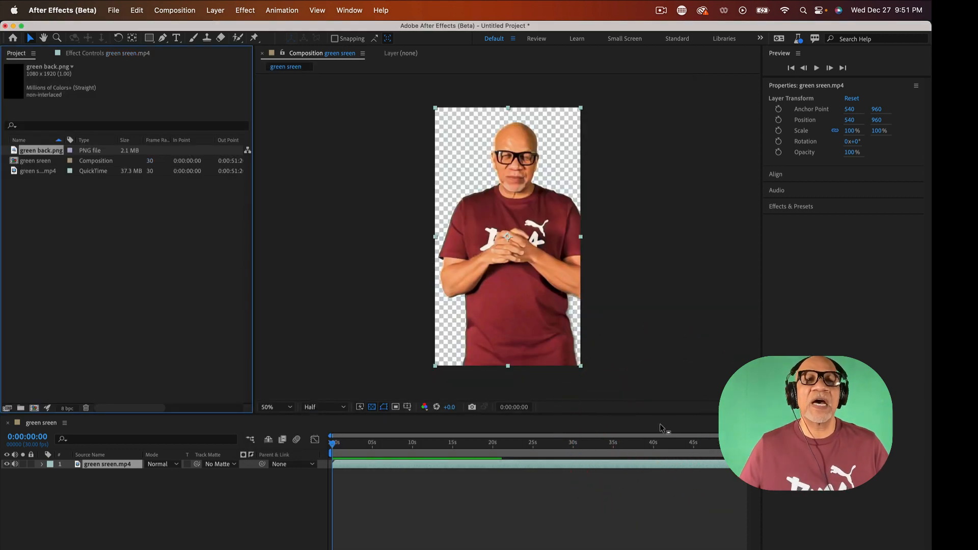
# Place green back.png beneath the green sreen.mp4 layer and move the playhead to 0:00:06:27 to check the key.
pyautogui.moveTo(33, 151); pyautogui.dragTo(257, 507)
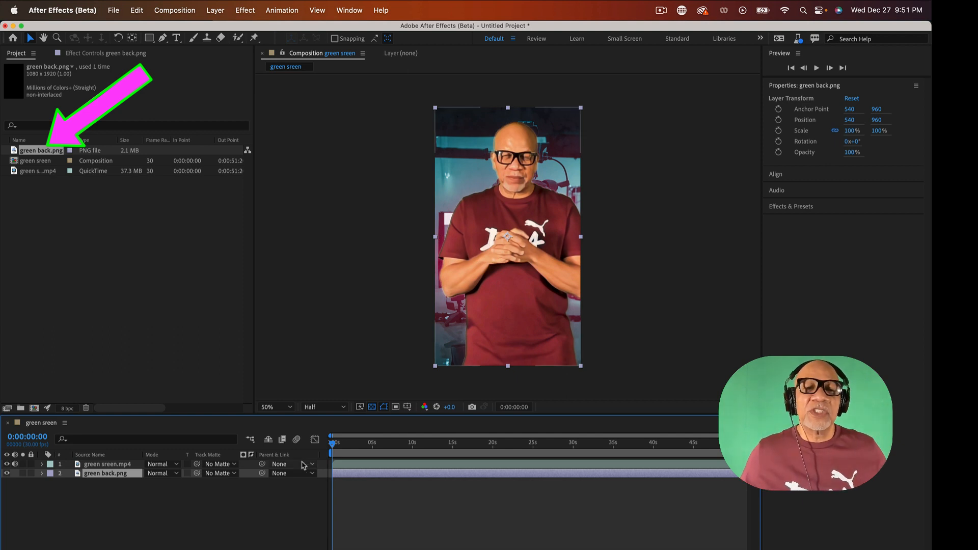
pyautogui.moveTo(332, 443); pyautogui.dragTo(388, 444)
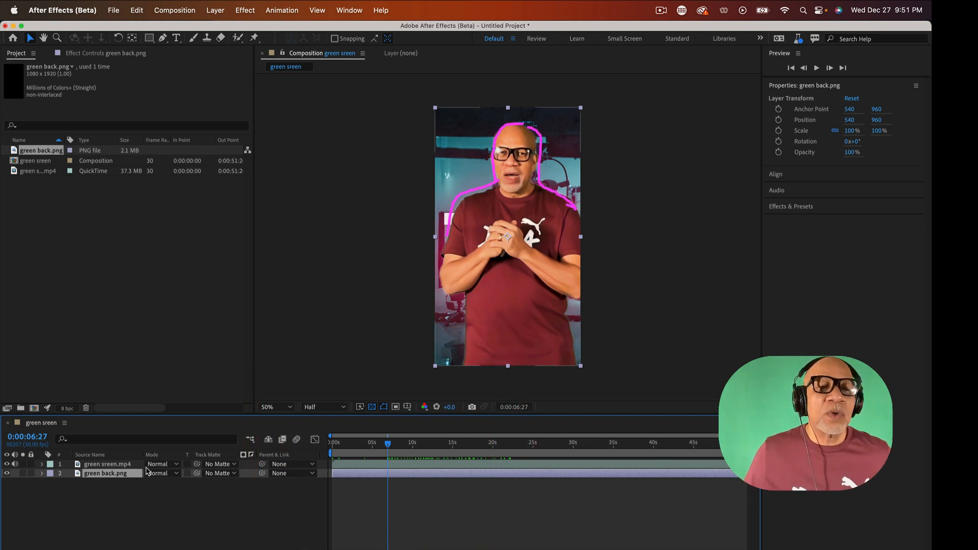
# Set Key Cleaner's Additional Edge Radius to 5.7 on the green sreen.mp4 layer and return the playhead to the start.
pyautogui.click(370, 464)
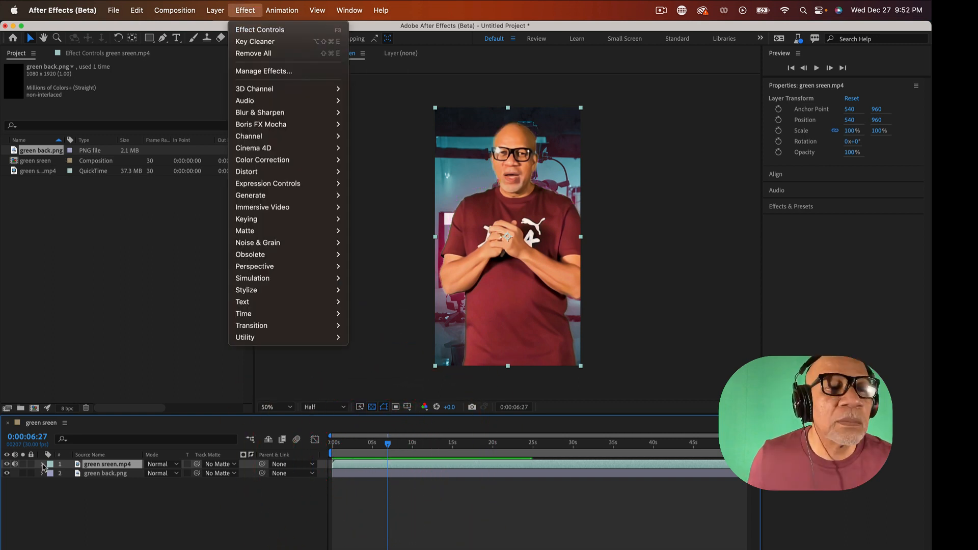
pyautogui.click(43, 466)
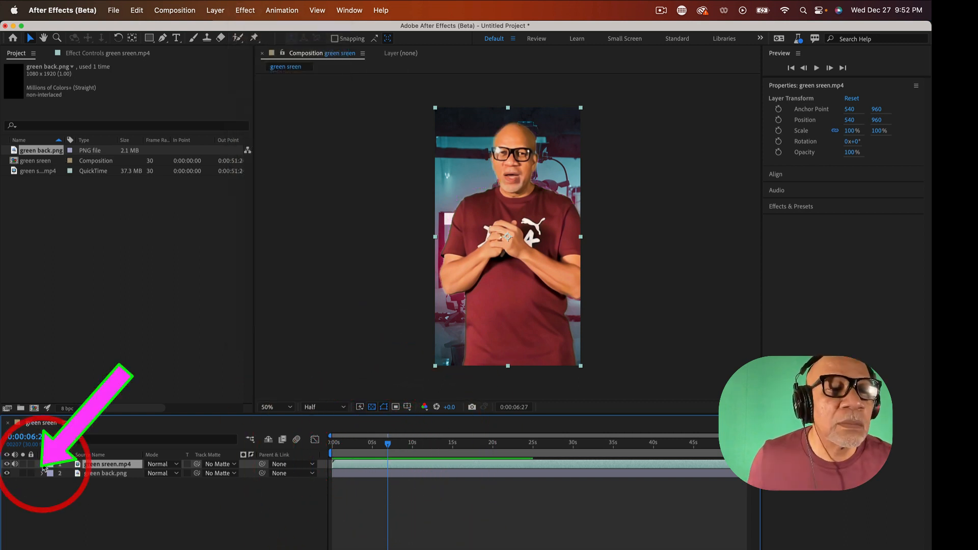
pyautogui.click(41, 465)
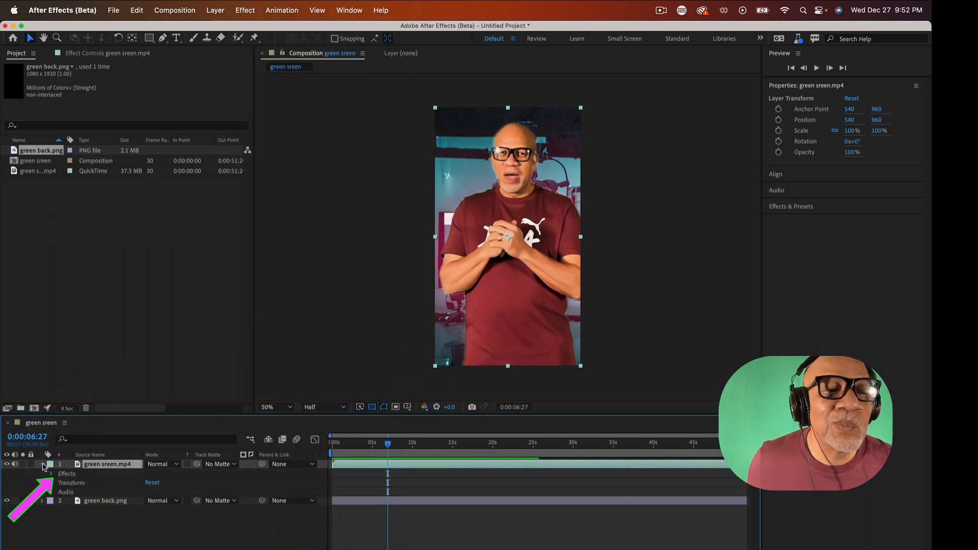
pyautogui.click(52, 474)
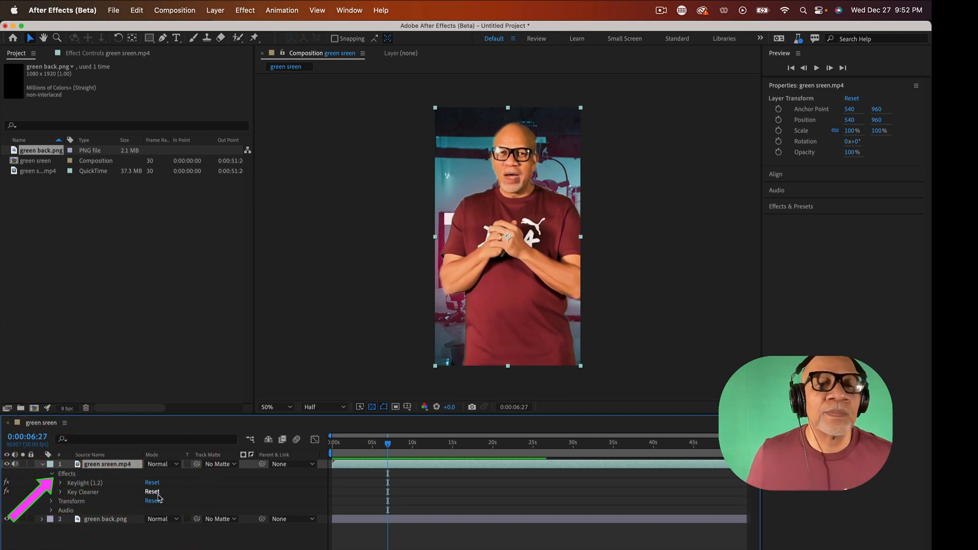
pyautogui.click(66, 494)
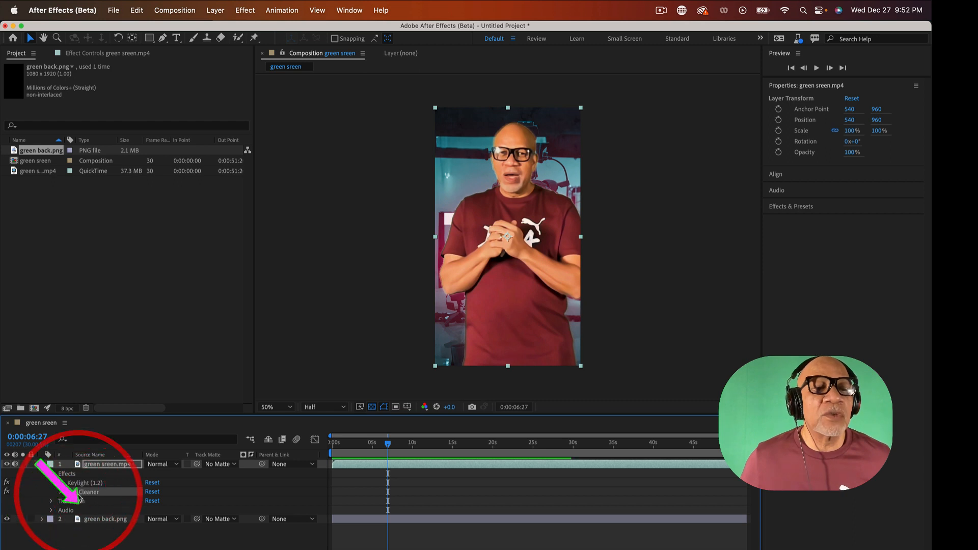
pyautogui.click(61, 494)
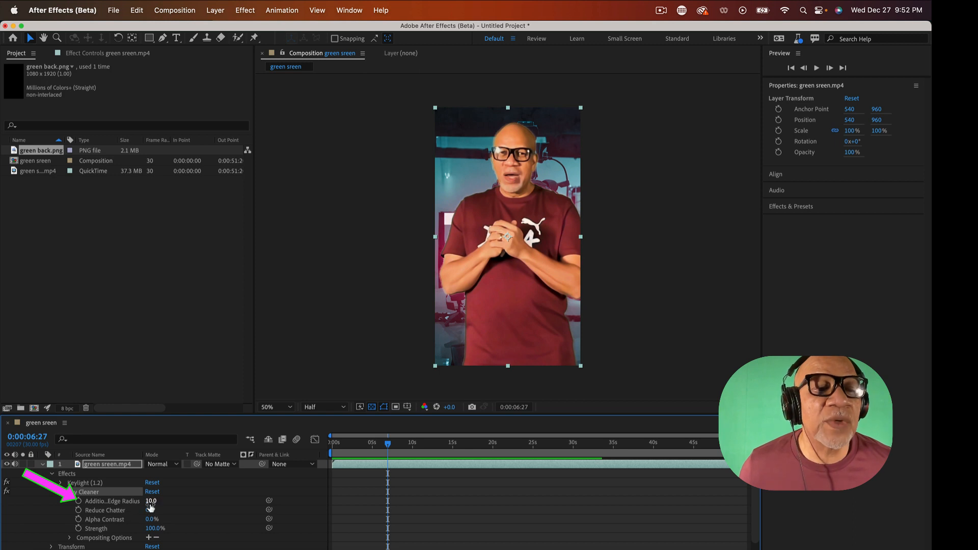
pyautogui.moveTo(151, 501); pyautogui.dragTo(129, 503)
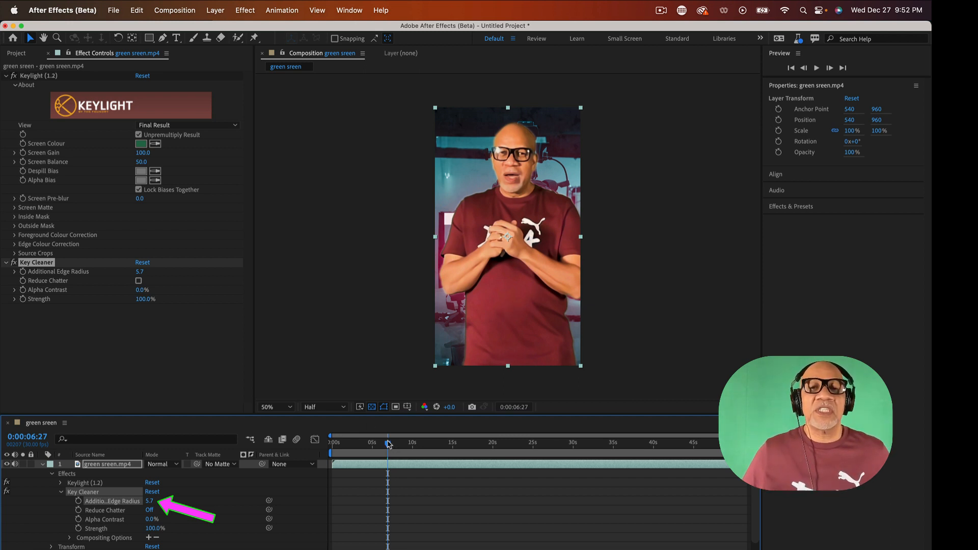
pyautogui.moveTo(388, 443); pyautogui.dragTo(247, 443)
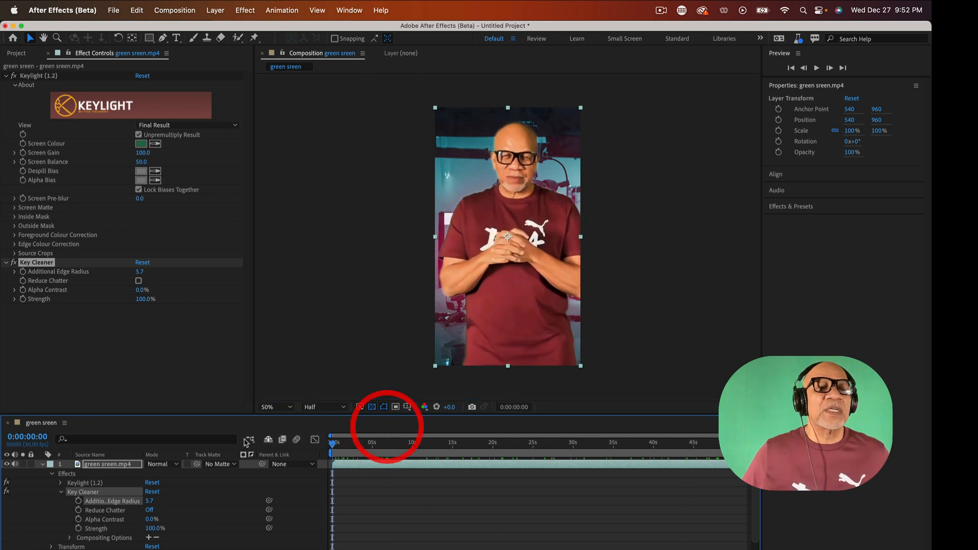
pyautogui.click(42, 465)
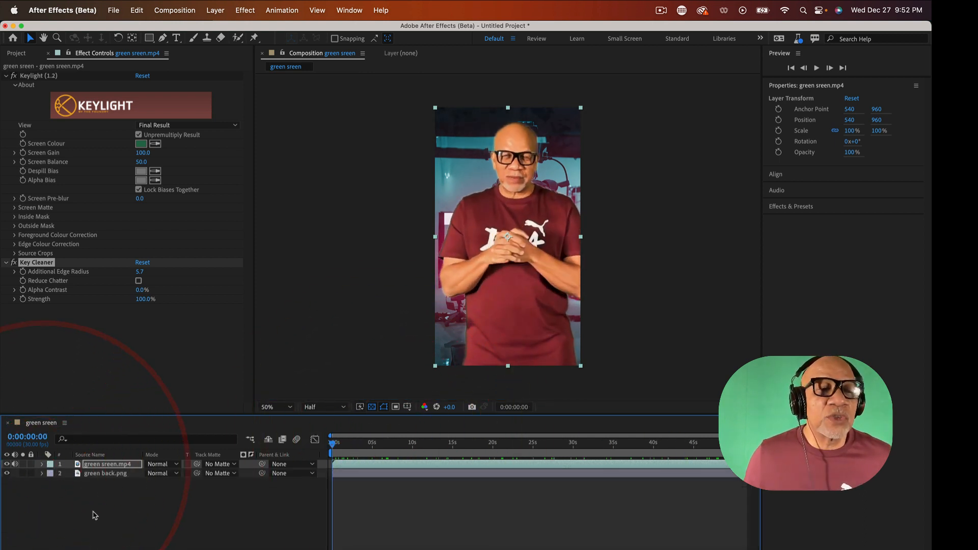
# Apply Camera Lens Blur to the green back.png layer with a Blur Radius of 21.0.
pyautogui.click(42, 474)
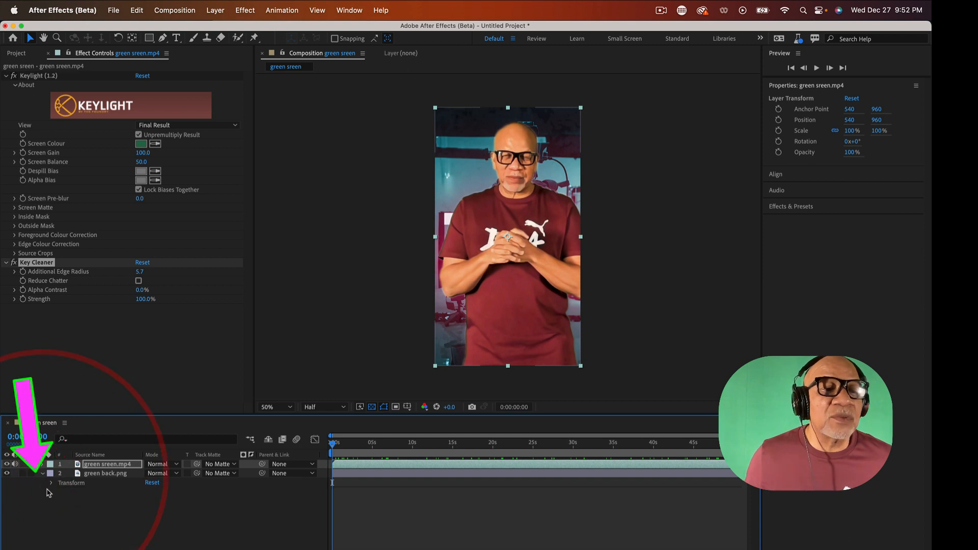
pyautogui.click(104, 473)
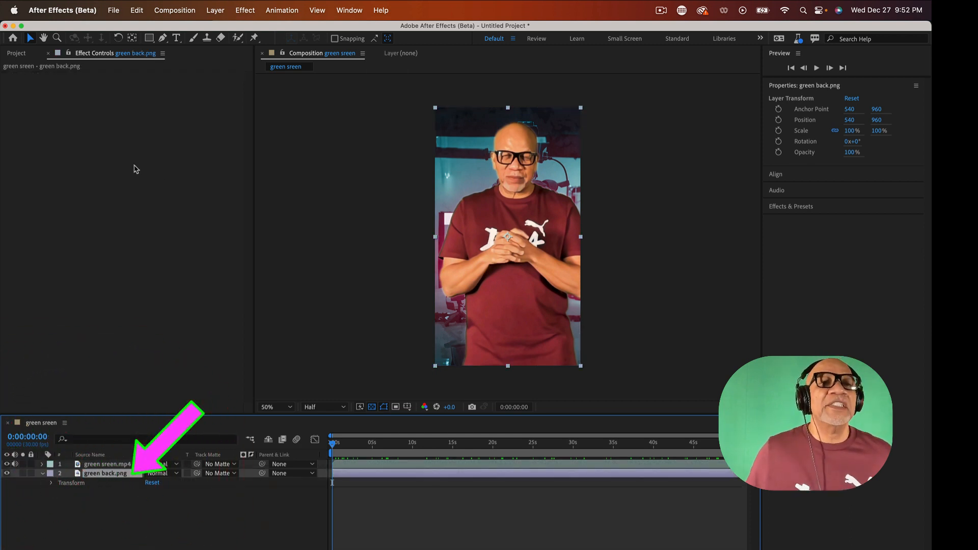
pyautogui.click(246, 11)
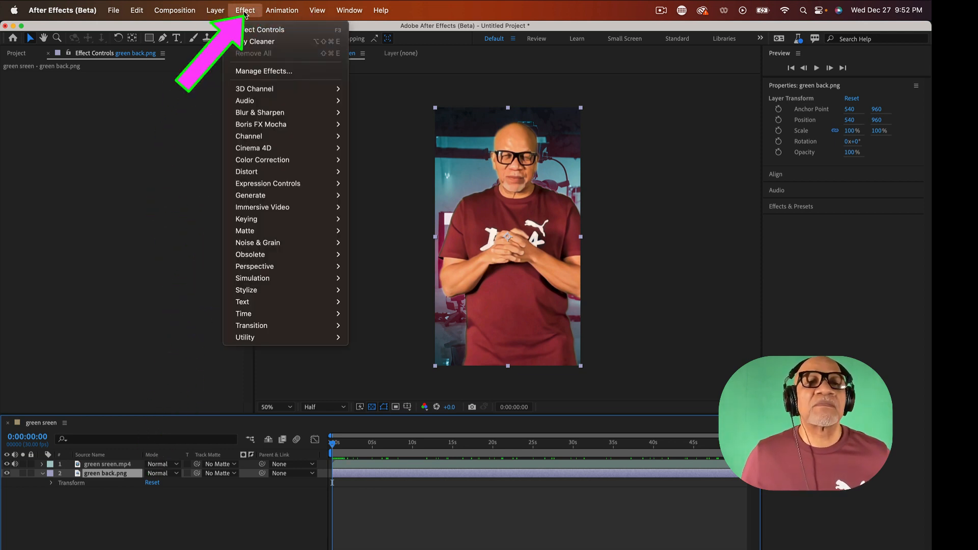
pyautogui.moveTo(255, 112)
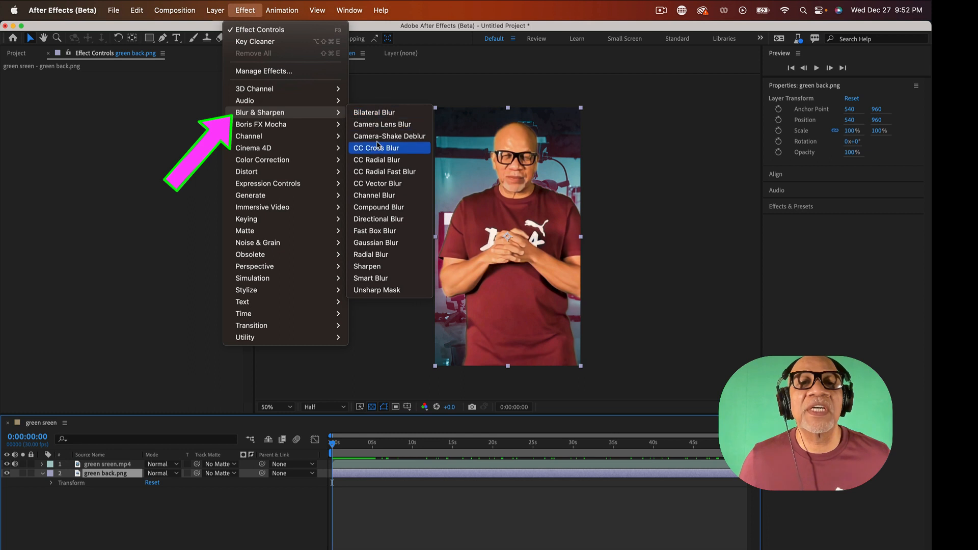
pyautogui.click(402, 125)
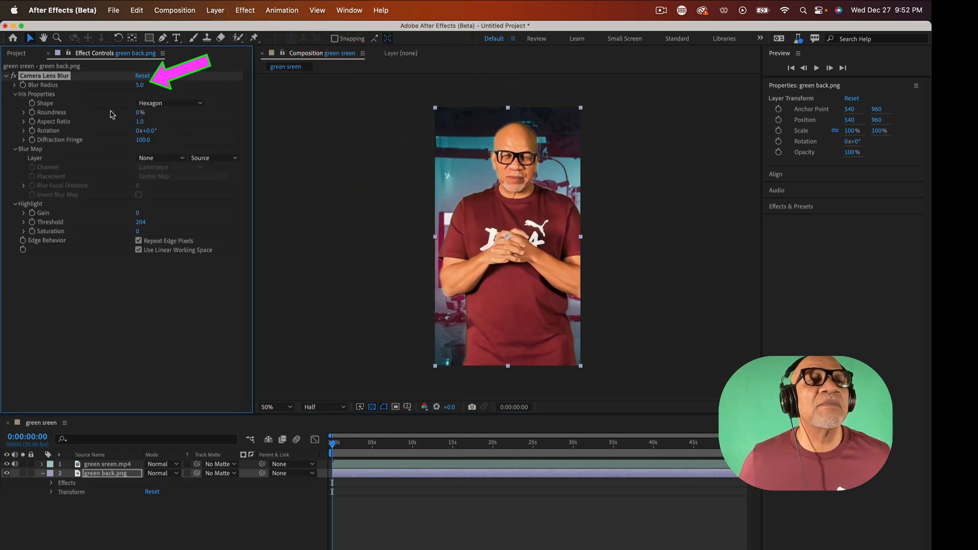
pyautogui.moveTo(139, 86); pyautogui.dragTo(147, 89)
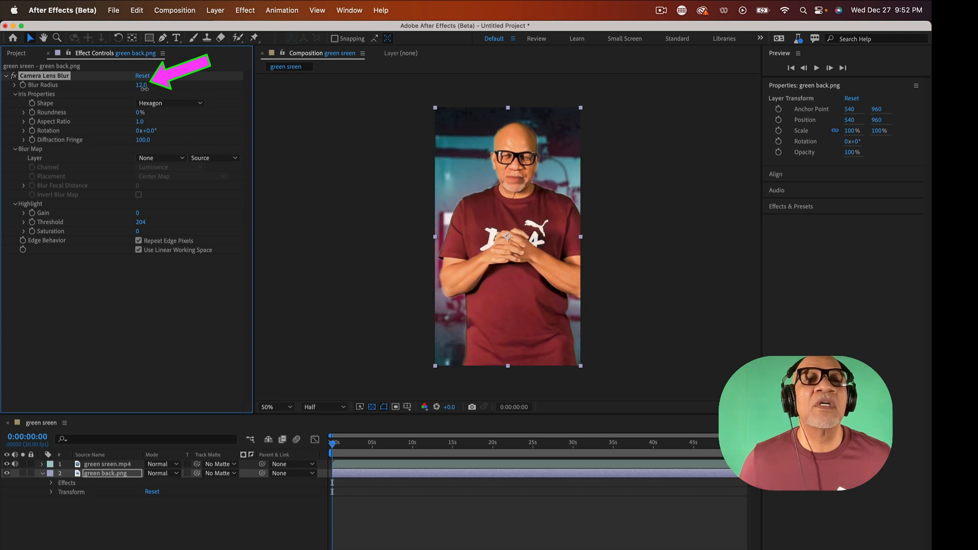
pyautogui.moveTo(150, 89); pyautogui.dragTo(152, 89)
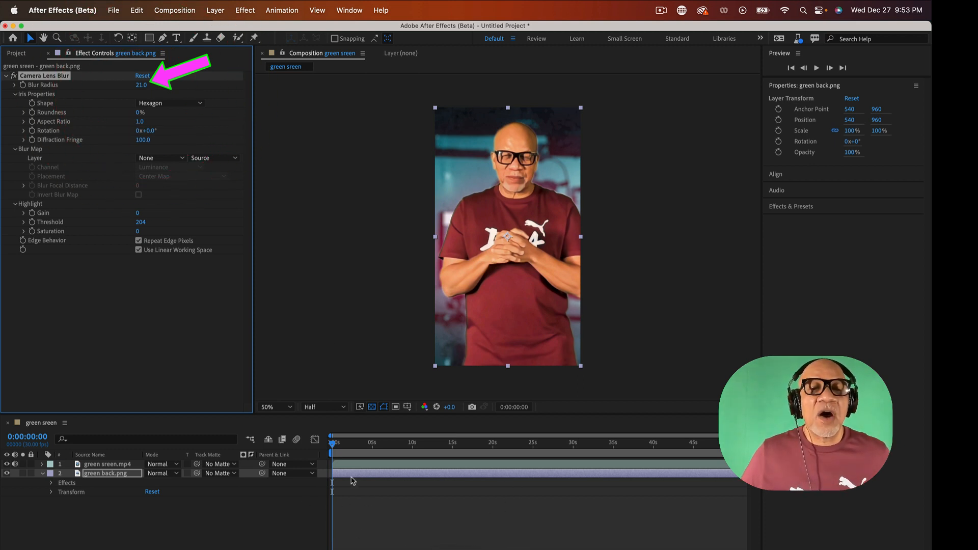
# Move the playhead to 0:00:01:08 and add a new adjustment layer above the green sreen.mp4 layer.
pyautogui.moveTo(335, 449)
pyautogui.mouseDown()
pyautogui.moveTo(678, 464)
pyautogui.moveTo(342, 467)
pyautogui.mouseUp()
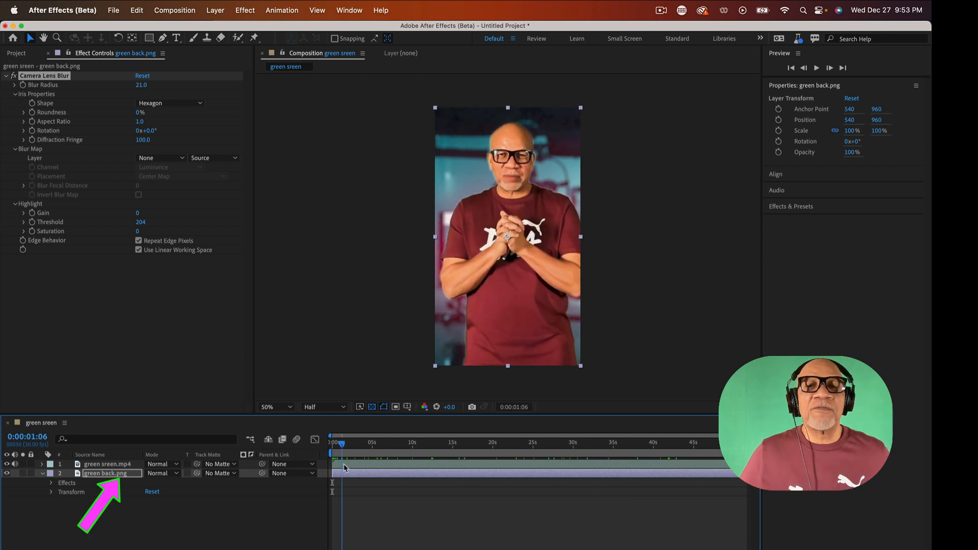
pyautogui.click(361, 463)
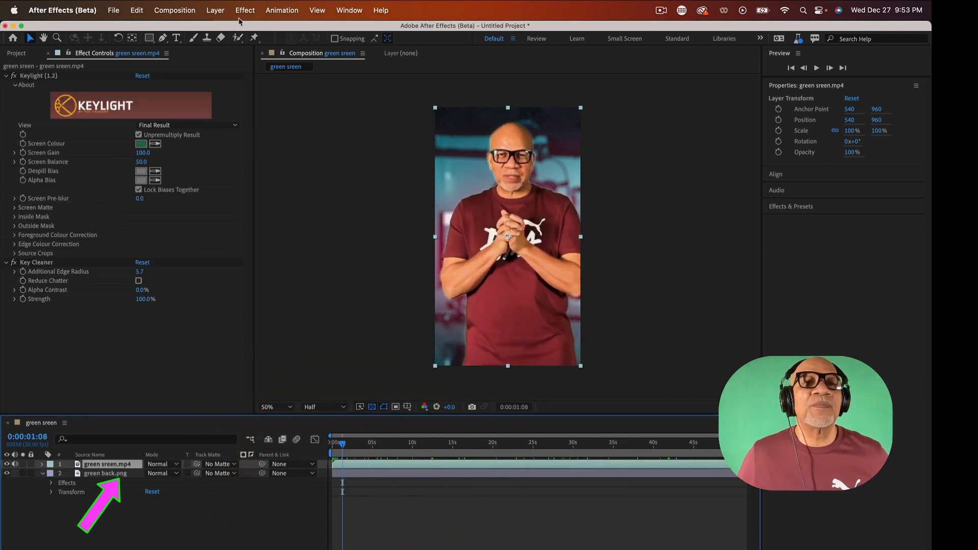
pyautogui.click(211, 11)
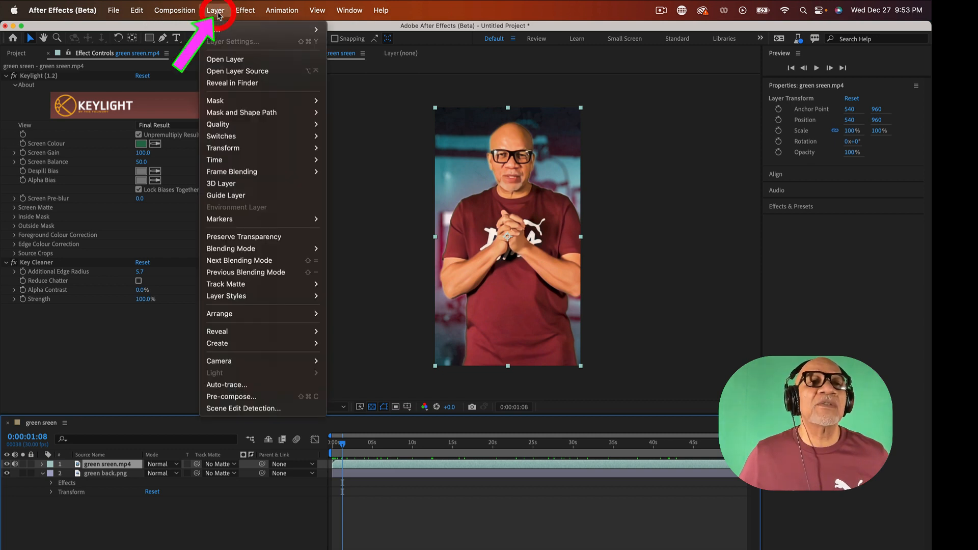
pyautogui.moveTo(231, 33)
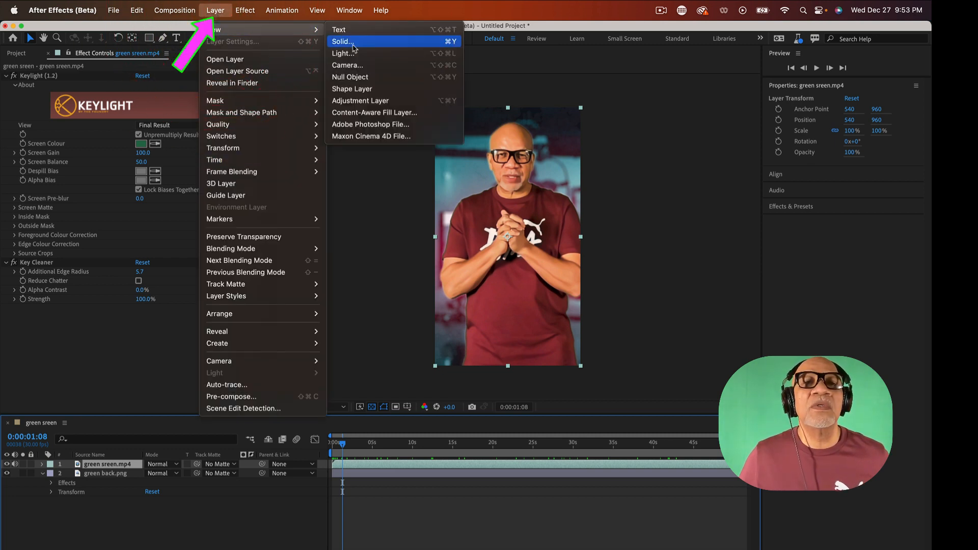
pyautogui.click(365, 104)
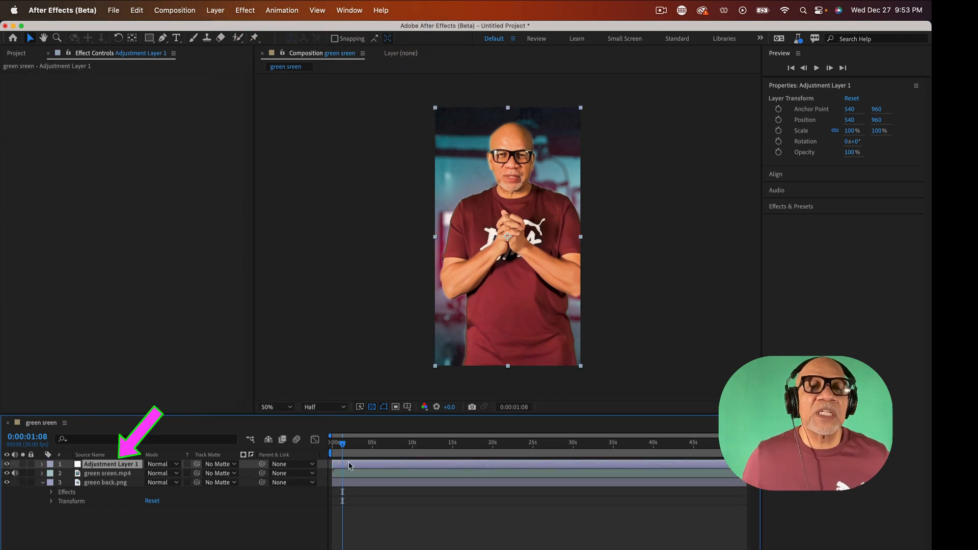
# Apply the Curves color correction effect to the adjustment layer and raise the RGB curve's midpoint slightly.
pyautogui.click(249, 13)
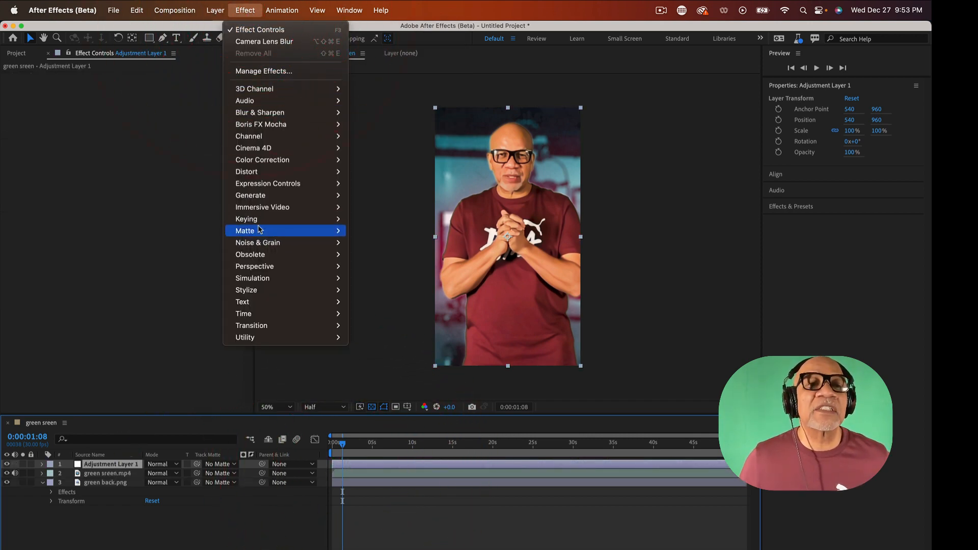
pyautogui.moveTo(256, 197)
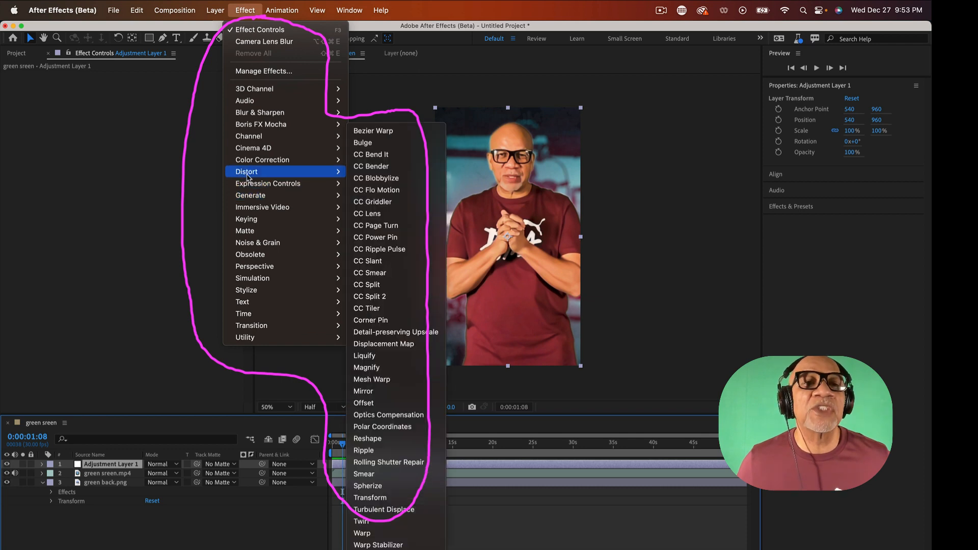
pyautogui.moveTo(264, 307)
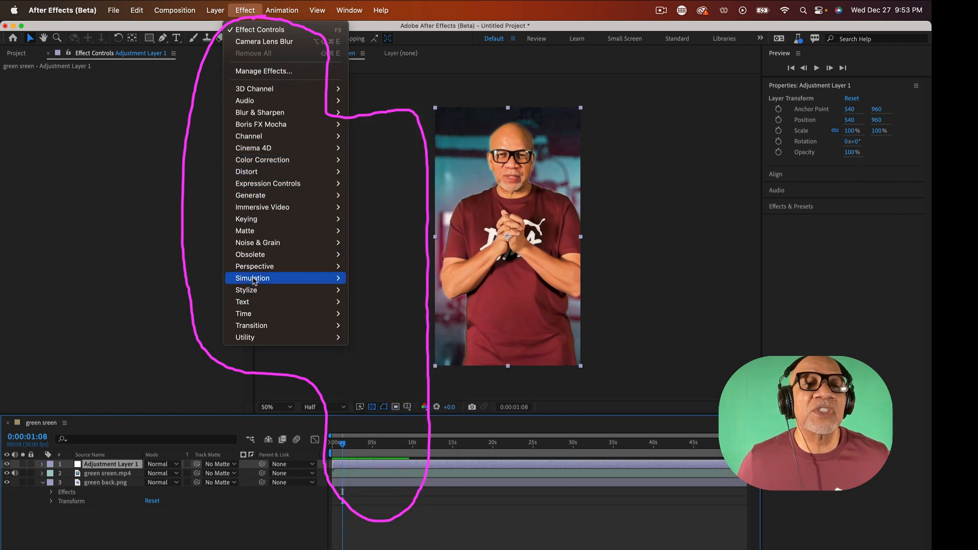
pyautogui.moveTo(257, 269)
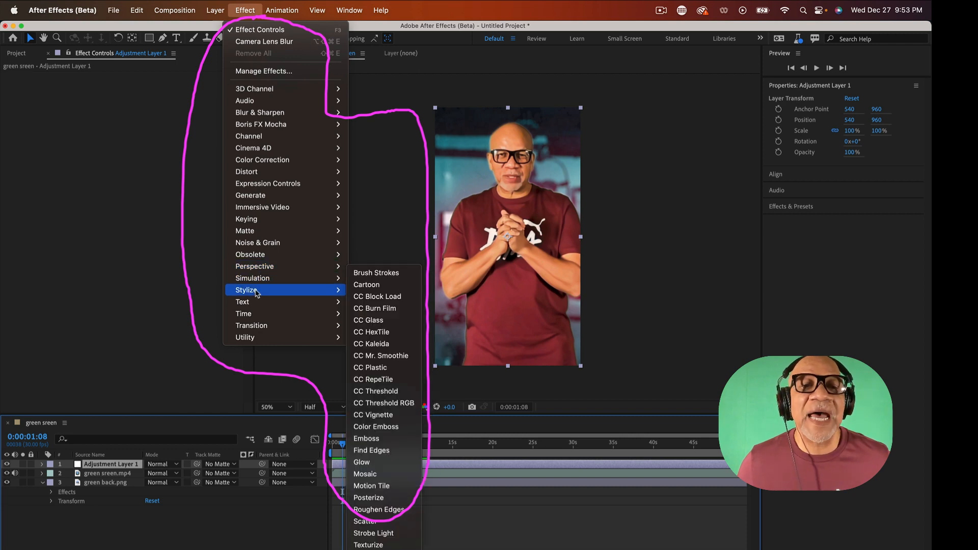
pyautogui.click(264, 160)
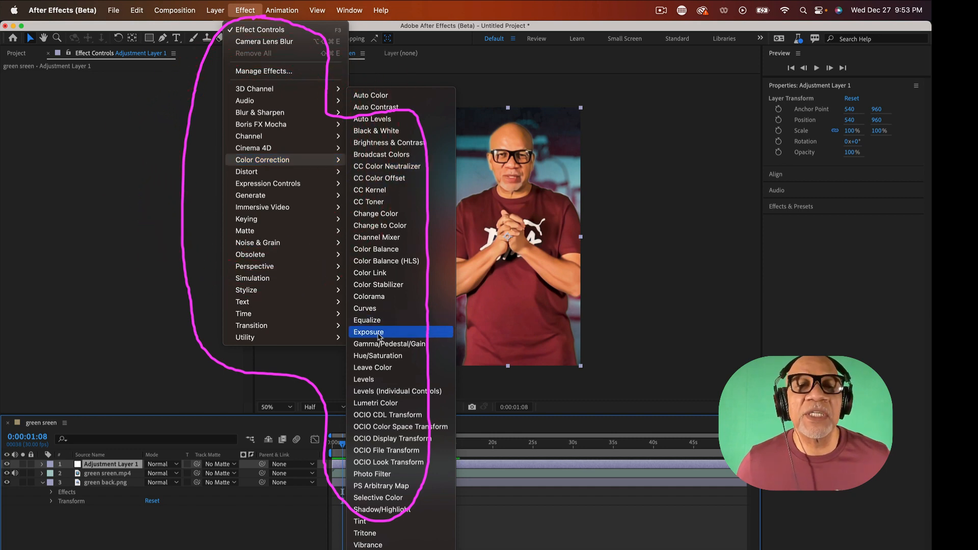
pyautogui.click(364, 310)
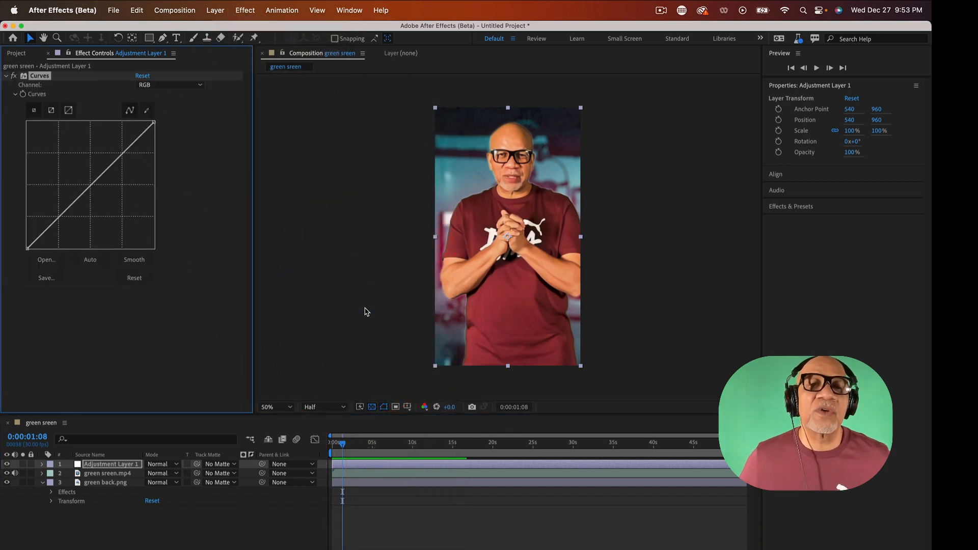
pyautogui.moveTo(97, 178)
pyautogui.mouseDown()
pyautogui.moveTo(86, 163)
pyautogui.moveTo(90, 179)
pyautogui.mouseUp()
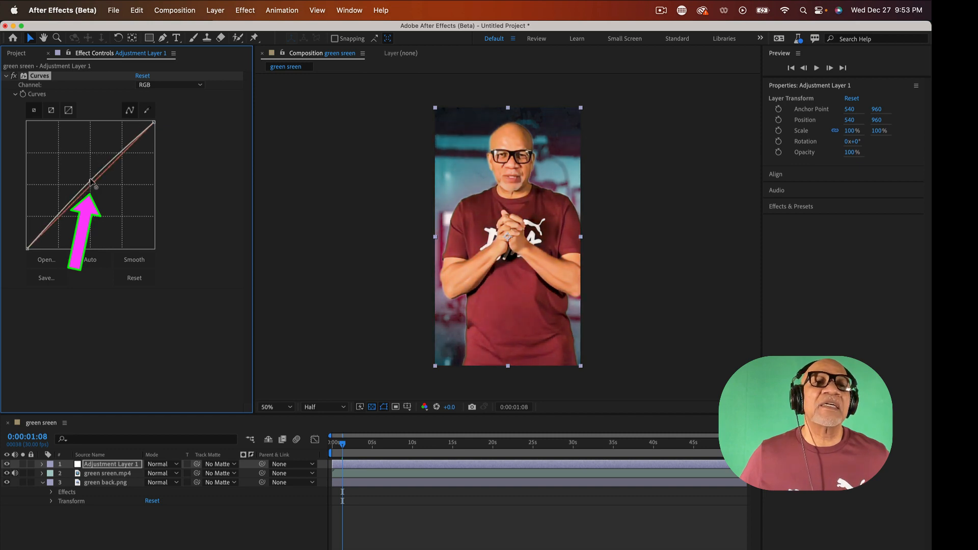
# Raise the midpoint of the Red channel curve slightly and return the playhead to the start.
pyautogui.click(201, 85)
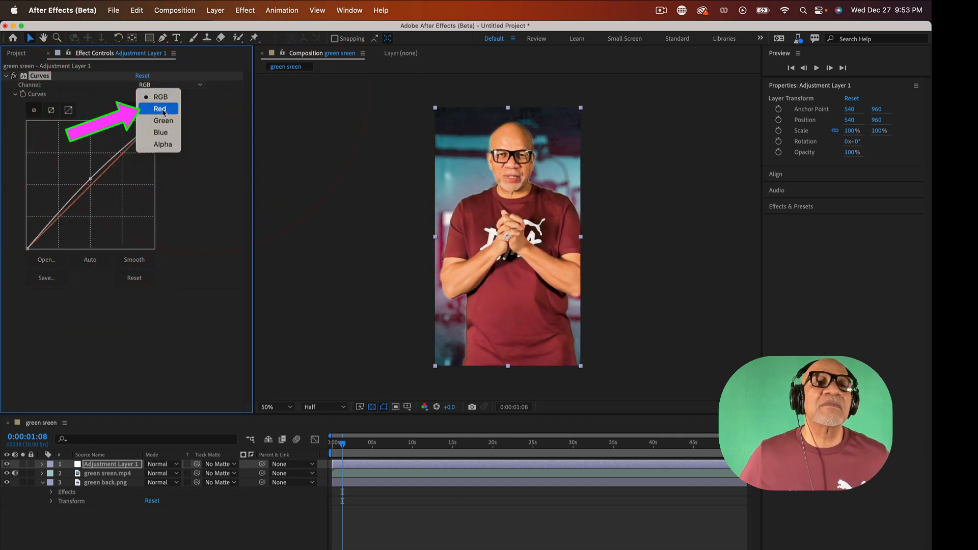
pyautogui.click(159, 108)
pyautogui.moveTo(101, 179)
pyautogui.mouseDown()
pyautogui.moveTo(102, 187)
pyautogui.moveTo(94, 179)
pyautogui.mouseUp()
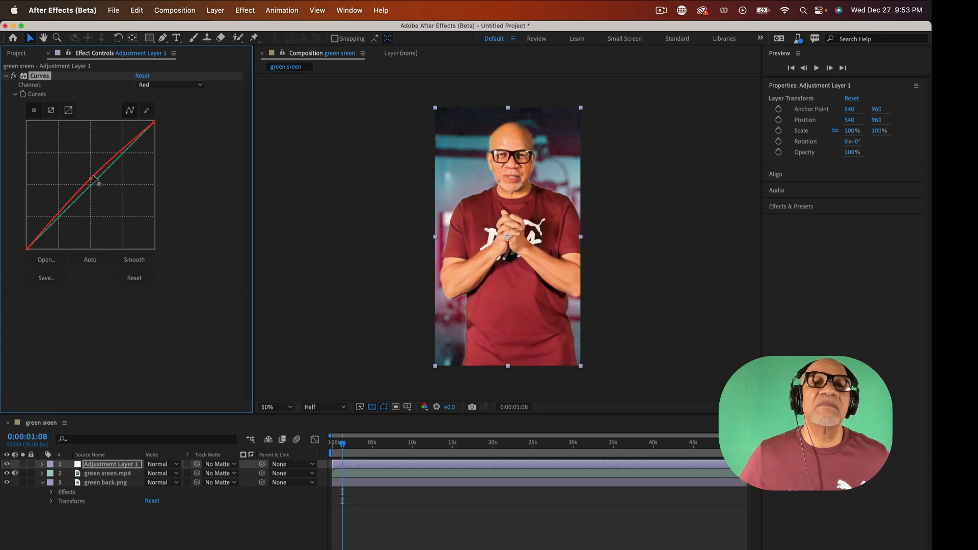
pyautogui.click(201, 85)
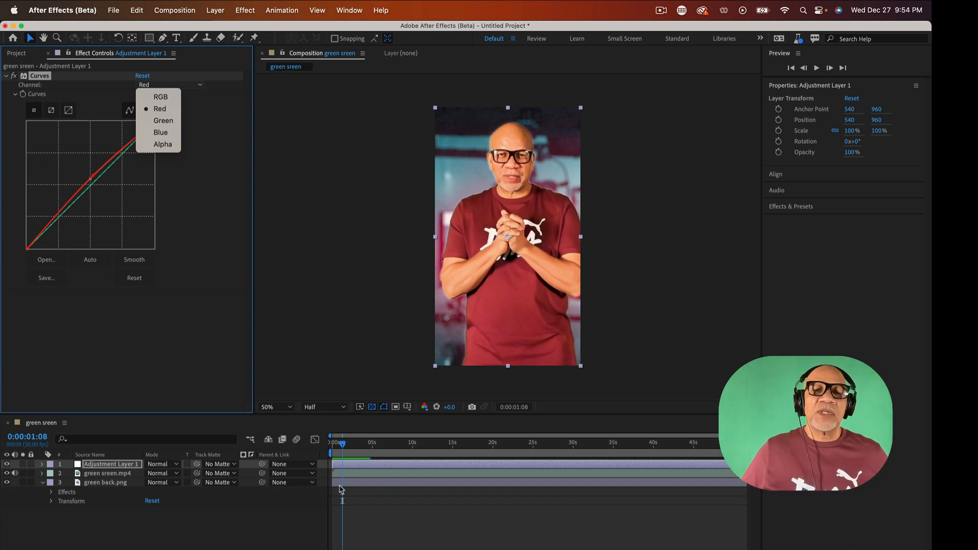
pyautogui.click(342, 447)
pyautogui.moveTo(343, 446); pyautogui.dragTo(216, 177)
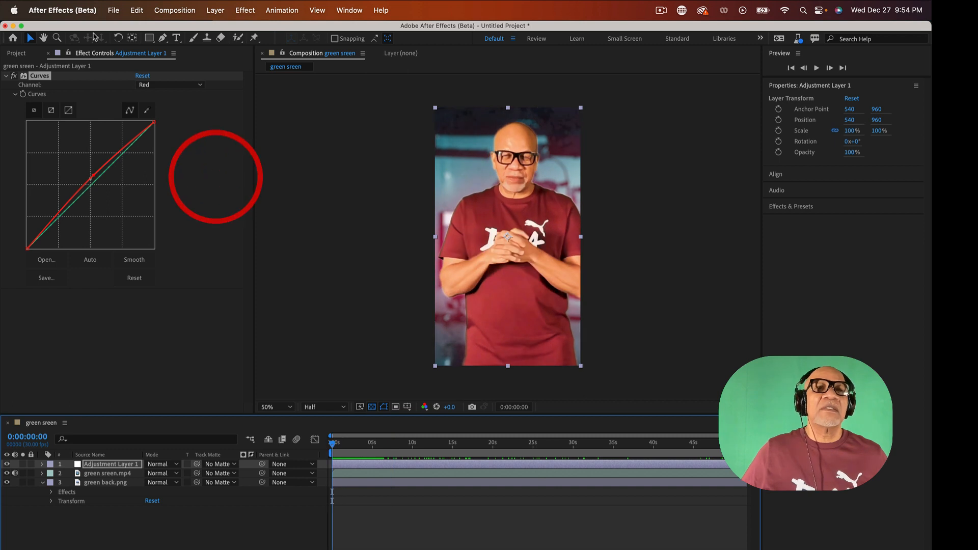
pyautogui.click(113, 12)
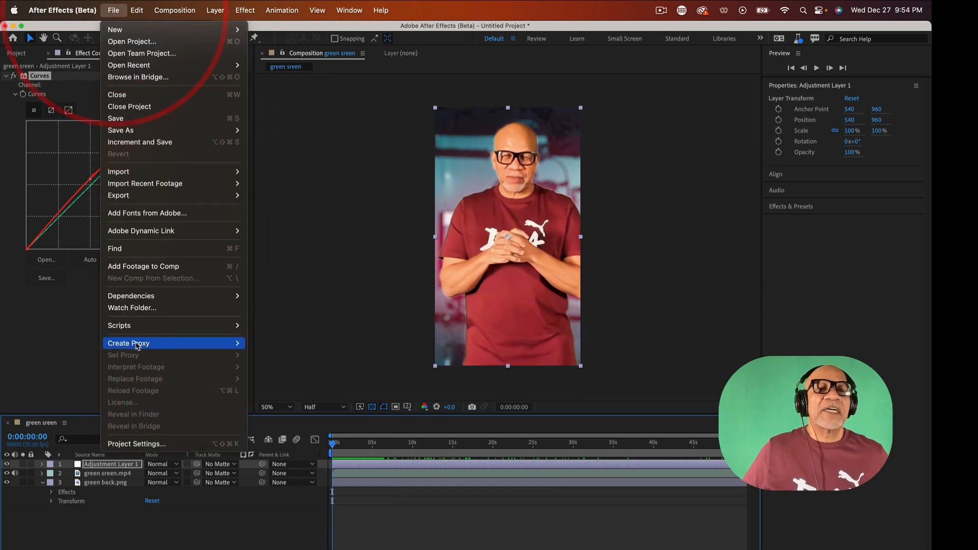
pyautogui.moveTo(126, 201)
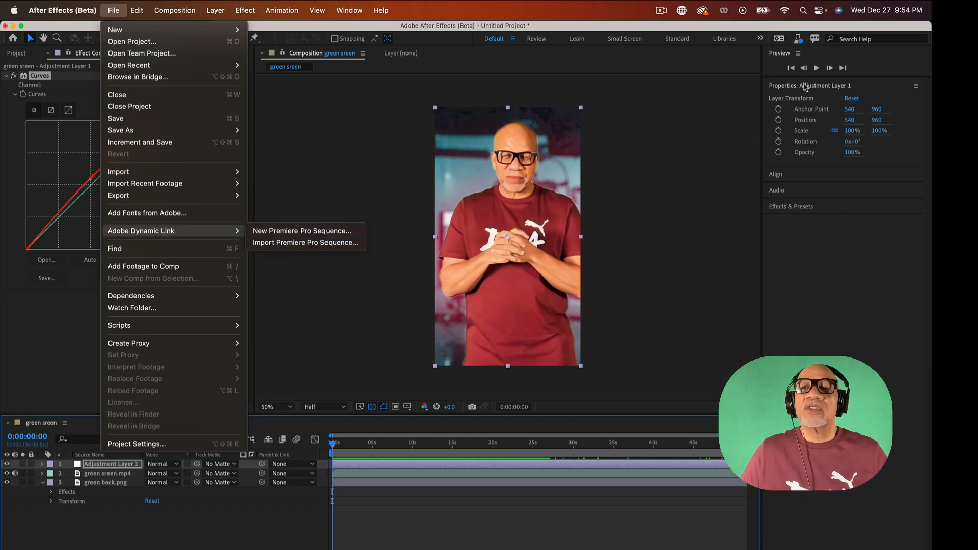
# Play the composition preview from the start to check the graded composite, and stop it.
pyautogui.click(817, 69)
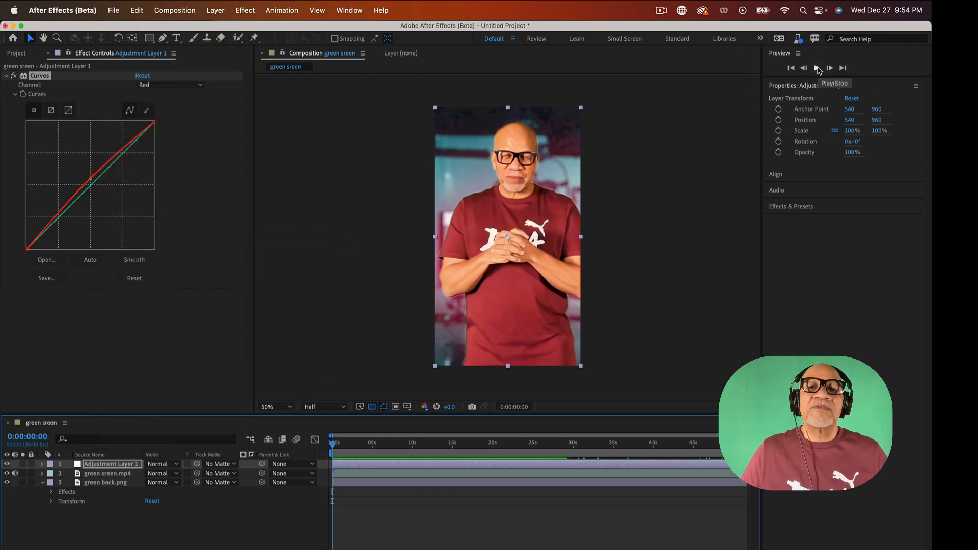
pyautogui.click(816, 69)
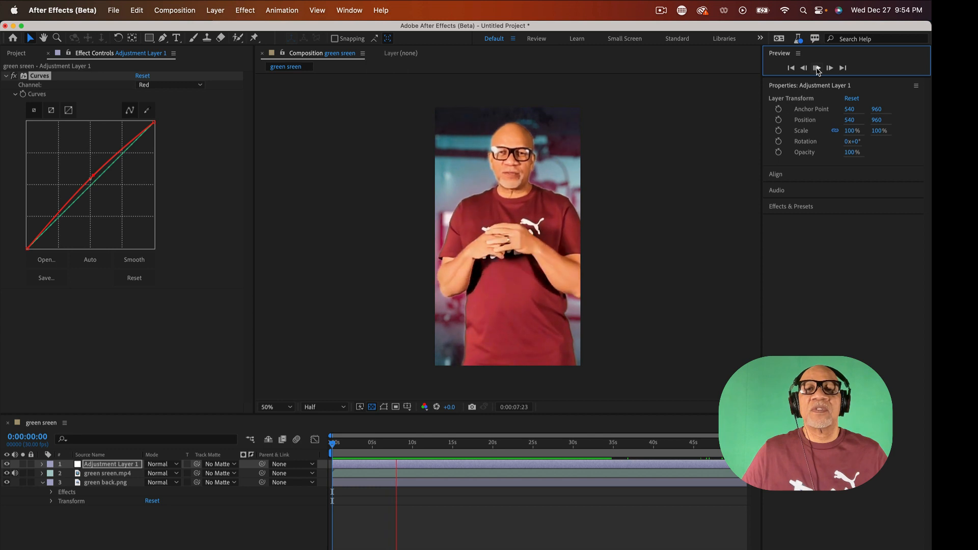
pyautogui.click(817, 67)
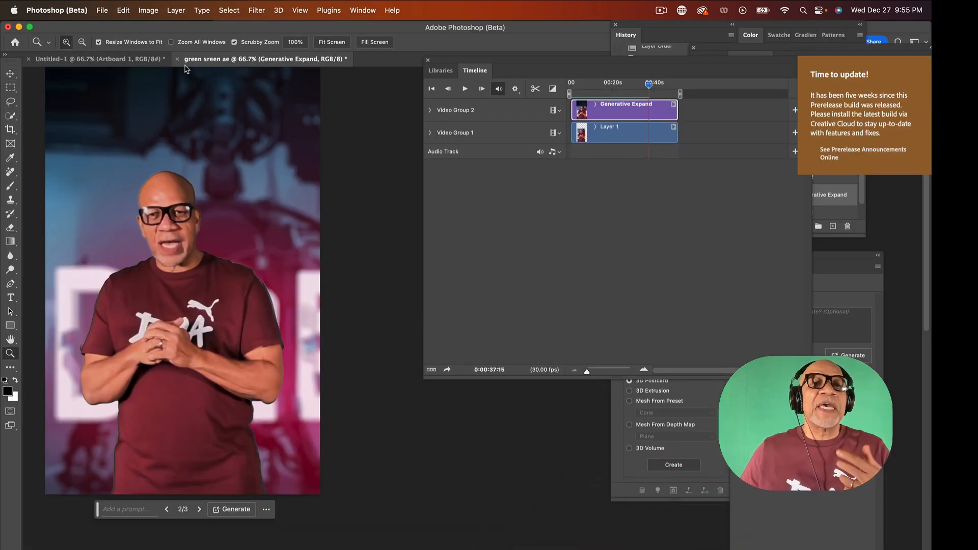
# In Photoshop (Beta), close green sreen ae without saving and create a 1080 x 1920 px, 72 ppi document with a transparent artboard.
pyautogui.click(178, 60)
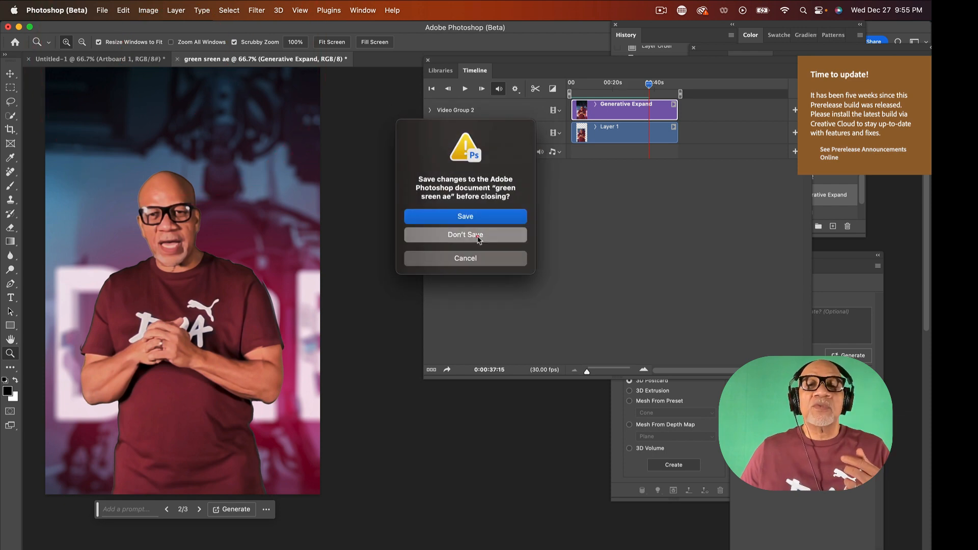
pyautogui.click(478, 238)
pyautogui.click(102, 11)
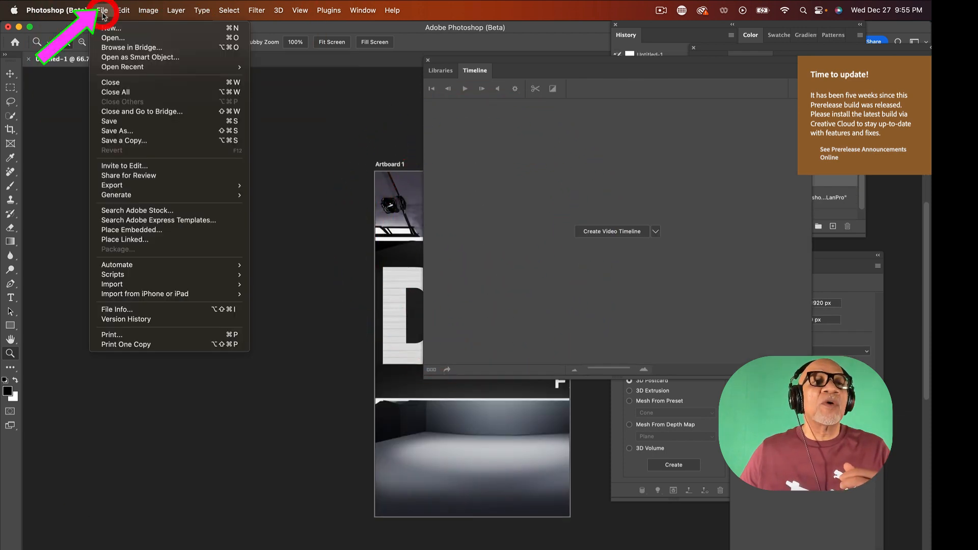
pyautogui.click(108, 32)
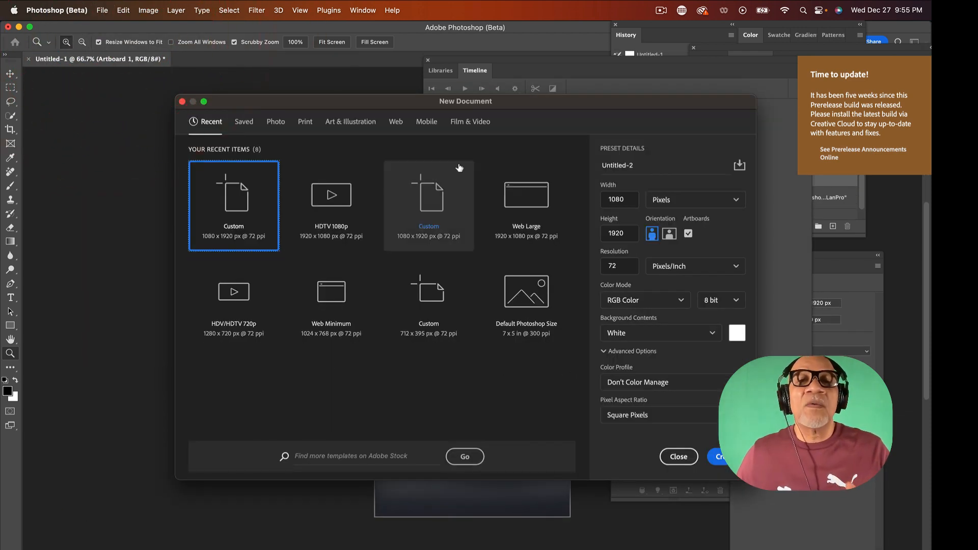
pyautogui.click(439, 207)
pyautogui.click(721, 457)
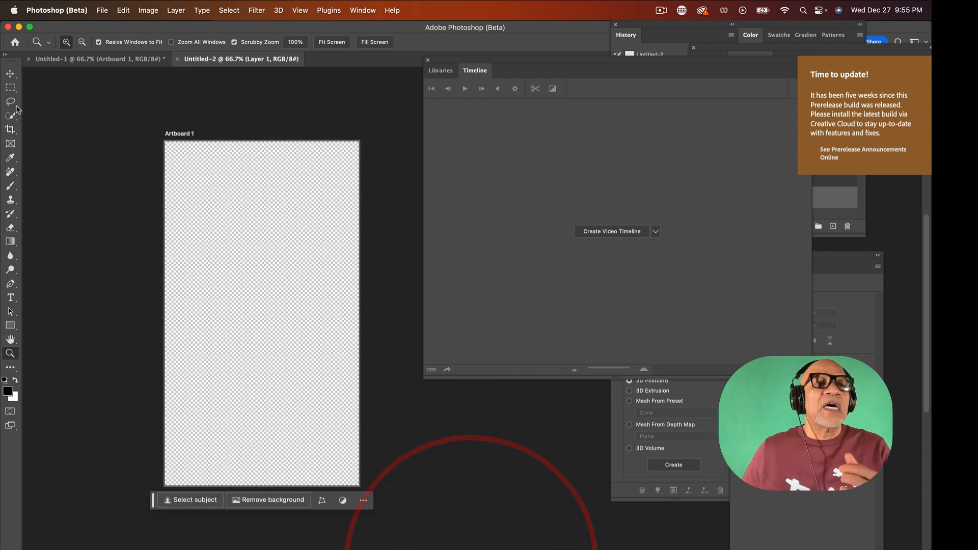
# Select the whole artboard with the Rectangular Marquee and run Generative Fill with the prompt "studio background with microphone and hardwood floors".
pyautogui.click(11, 89)
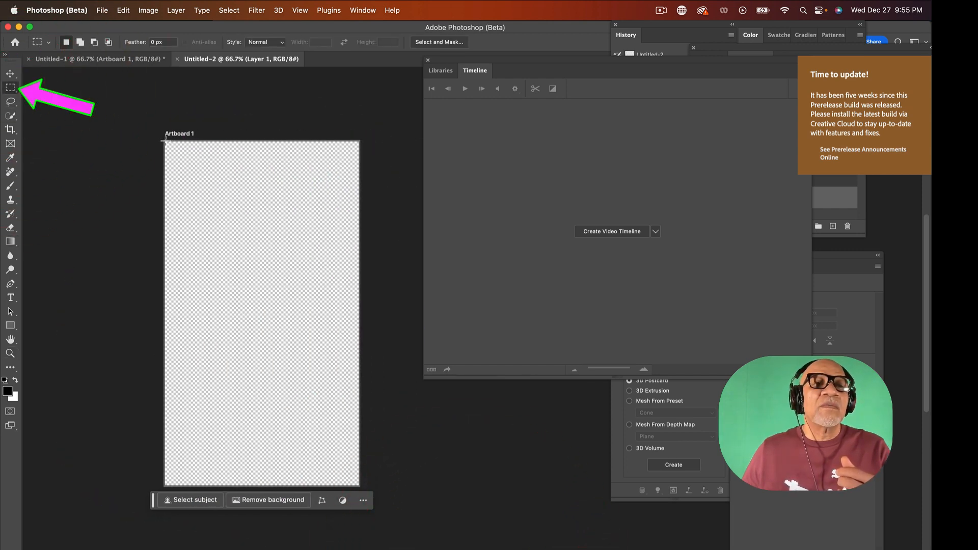
pyautogui.moveTo(165, 140)
pyautogui.mouseDown()
pyautogui.moveTo(243, 357)
pyautogui.moveTo(371, 516)
pyautogui.moveTo(407, 507)
pyautogui.mouseUp()
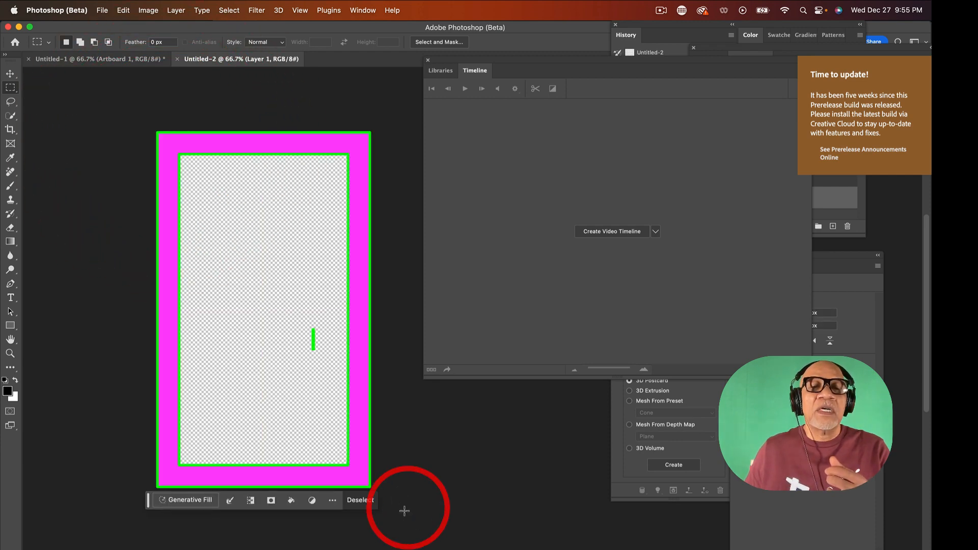
pyautogui.click(186, 501)
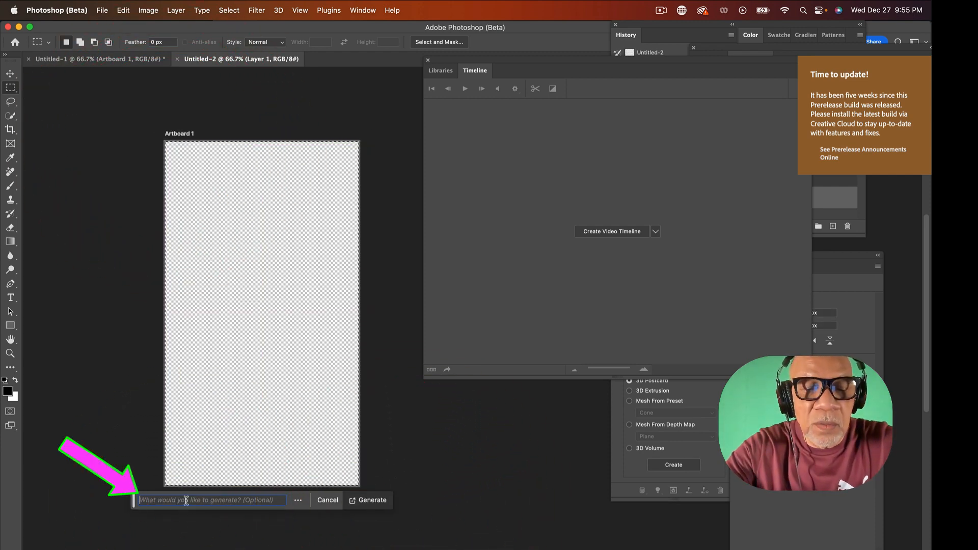
pyautogui.write('studio backg')
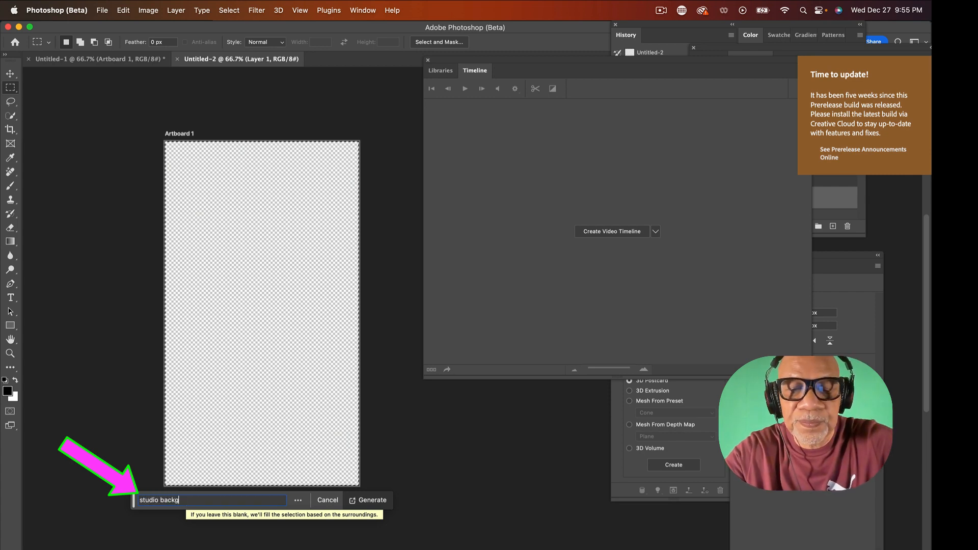
pyautogui.write('round w')
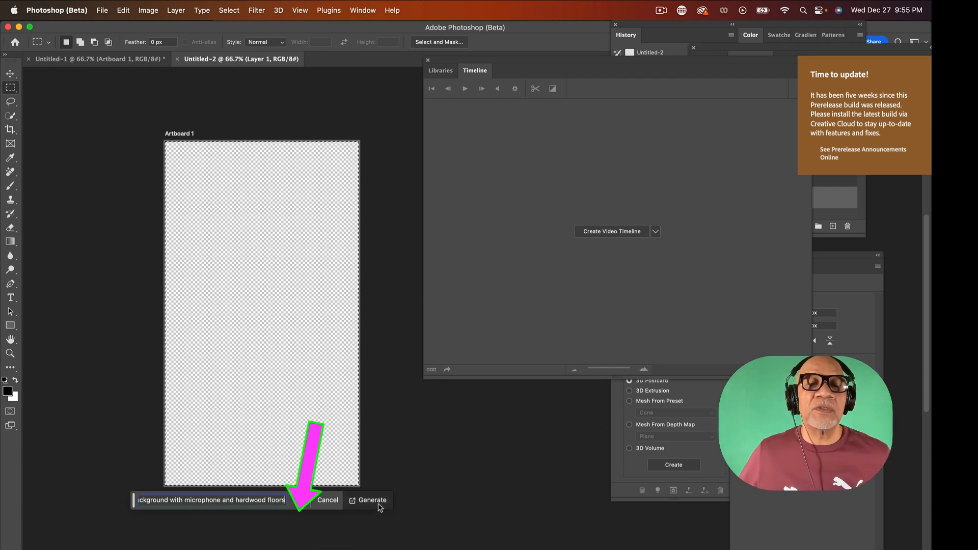
pyautogui.click(372, 500)
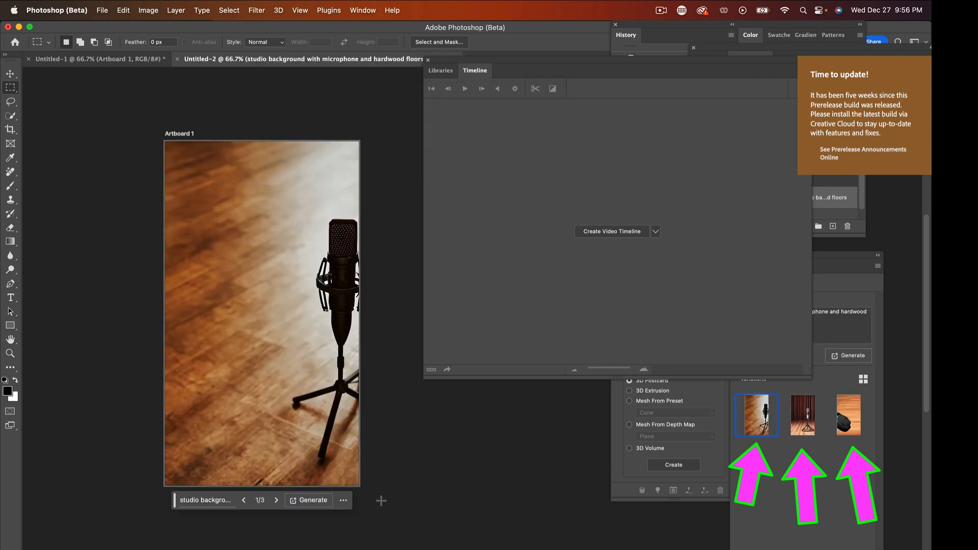
# Compare the generated background variations by showing the second and third ones on the artboard.
pyautogui.scroll(-2, 370, 503)
pyautogui.moveTo(749, 430)
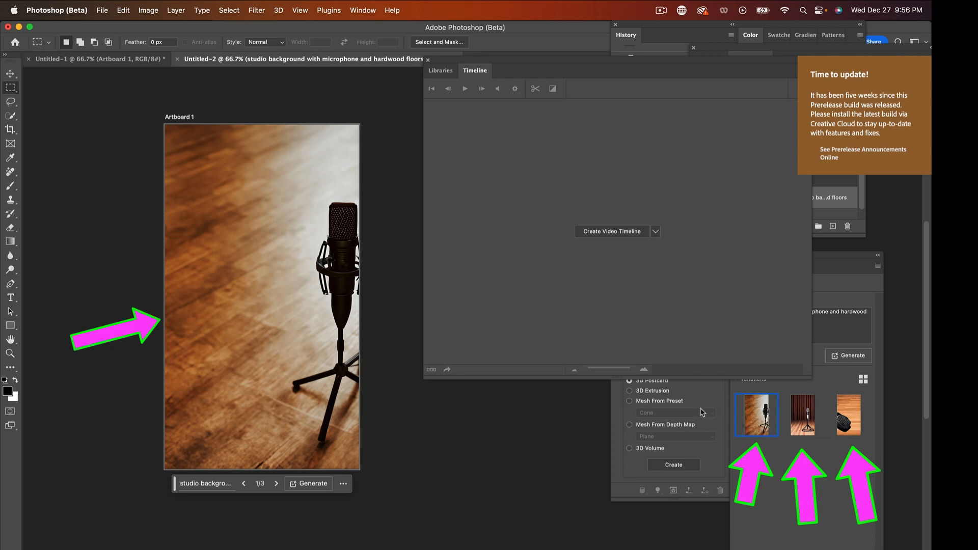
pyautogui.click(803, 416)
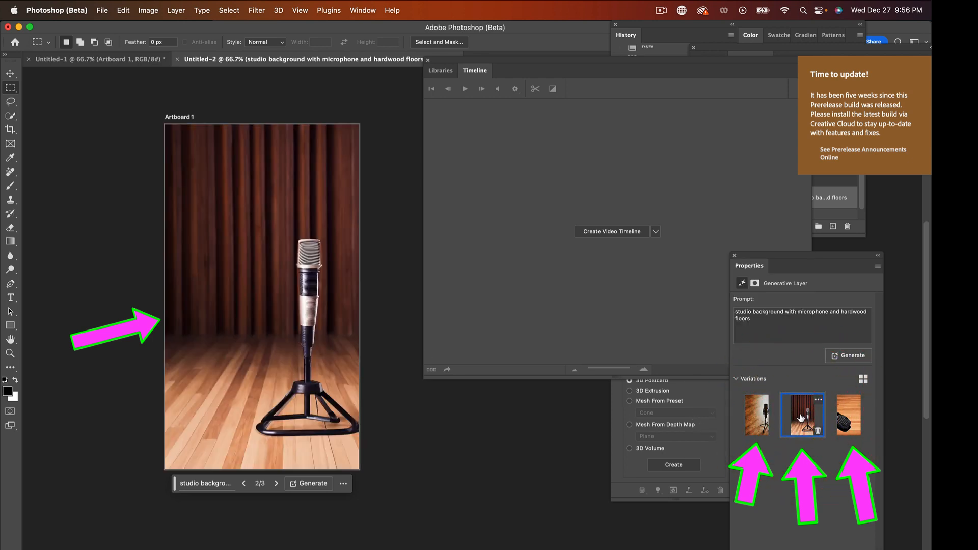
pyautogui.click(847, 412)
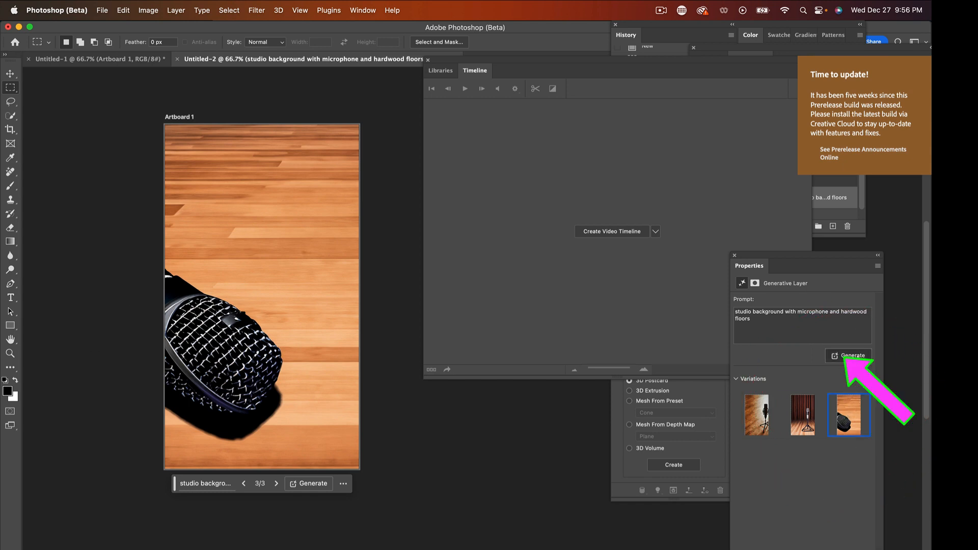
# Generate more variations from the same prompt, compare them, and choose the one with the black microphone on a tripod over dark hardwood.
pyautogui.click(859, 358)
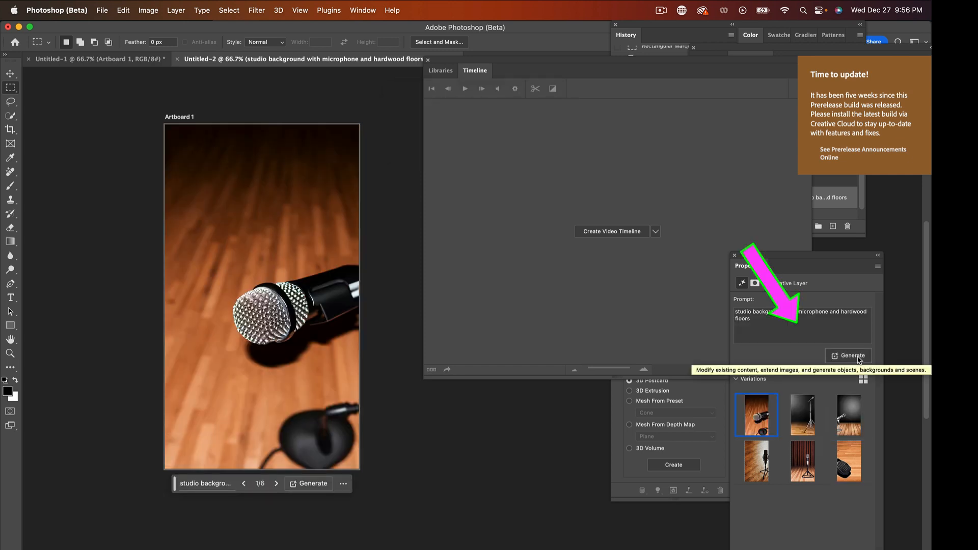
pyautogui.click(802, 427)
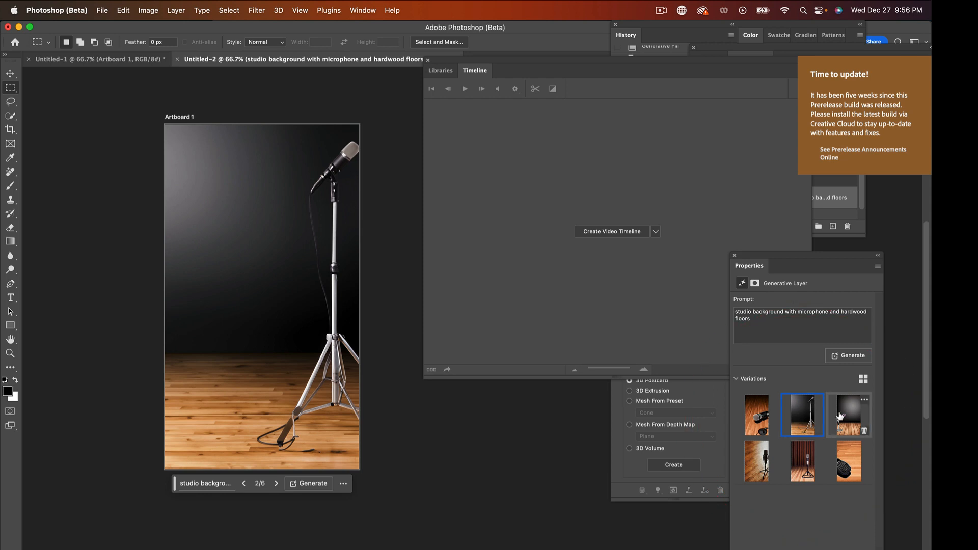
pyautogui.click(857, 418)
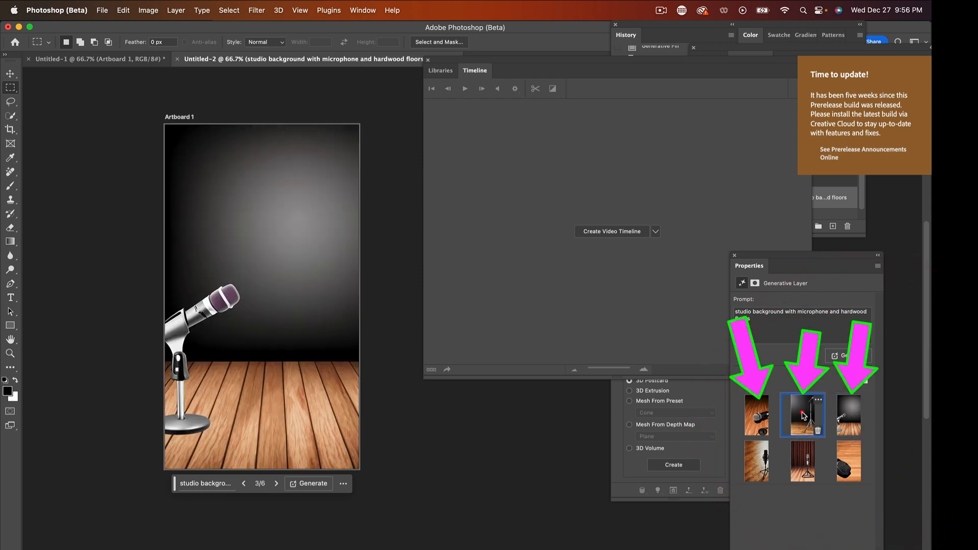
pyautogui.click(805, 416)
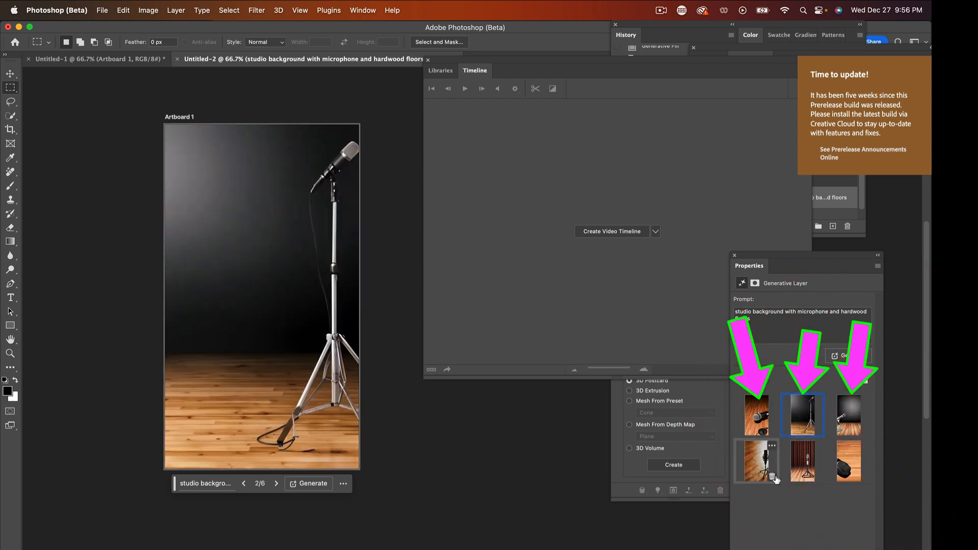
pyautogui.click(765, 468)
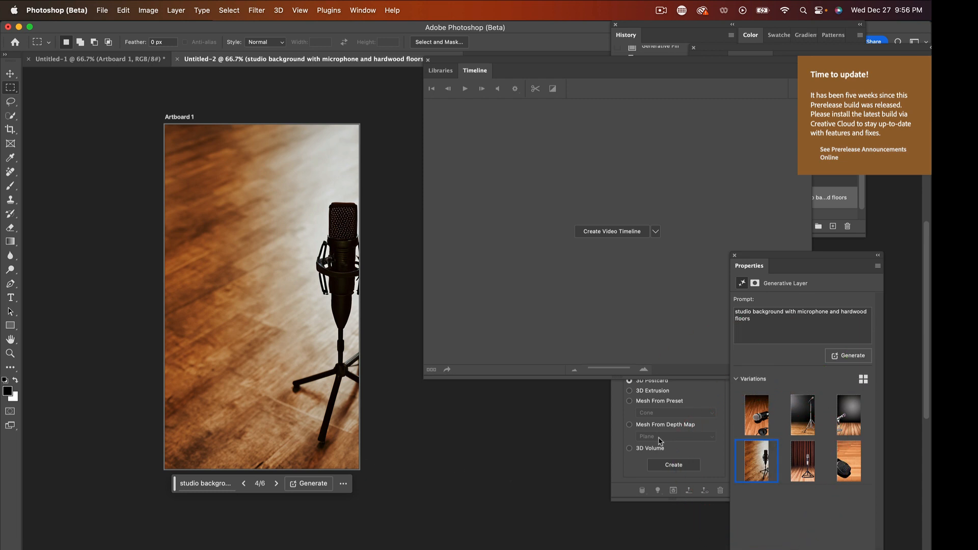
# Quick-export the artboard as a PNG named michardwood in the wirecastsnapshot folder.
pyautogui.click(102, 10)
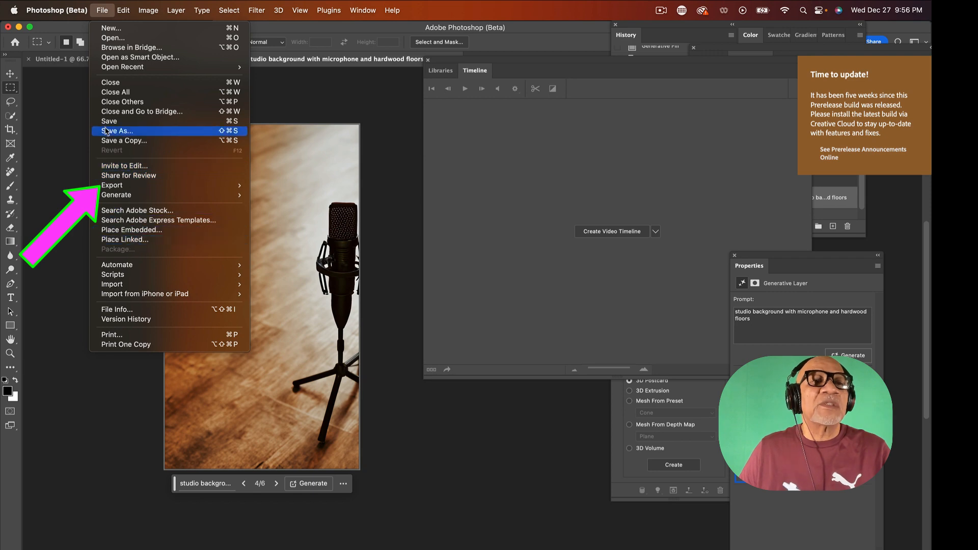
pyautogui.moveTo(234, 186)
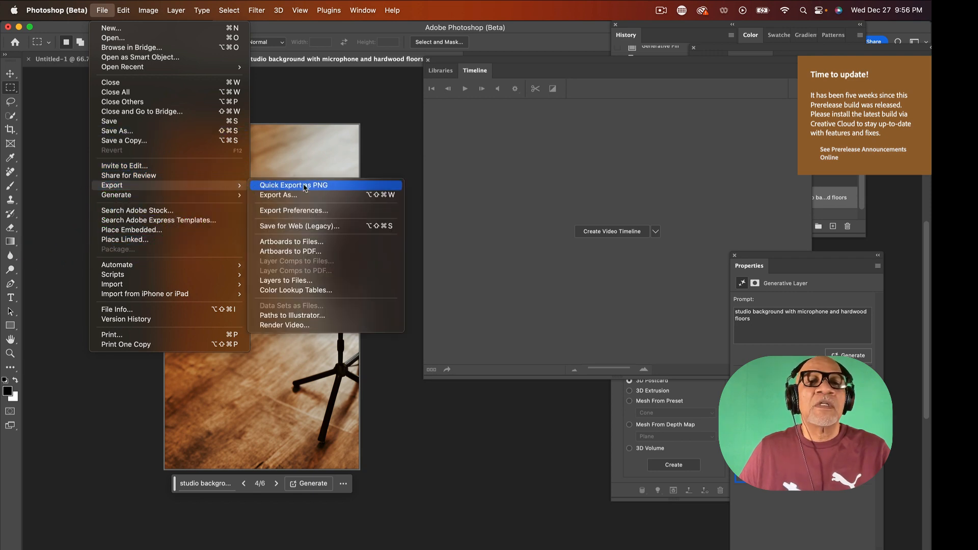
pyautogui.click(274, 187)
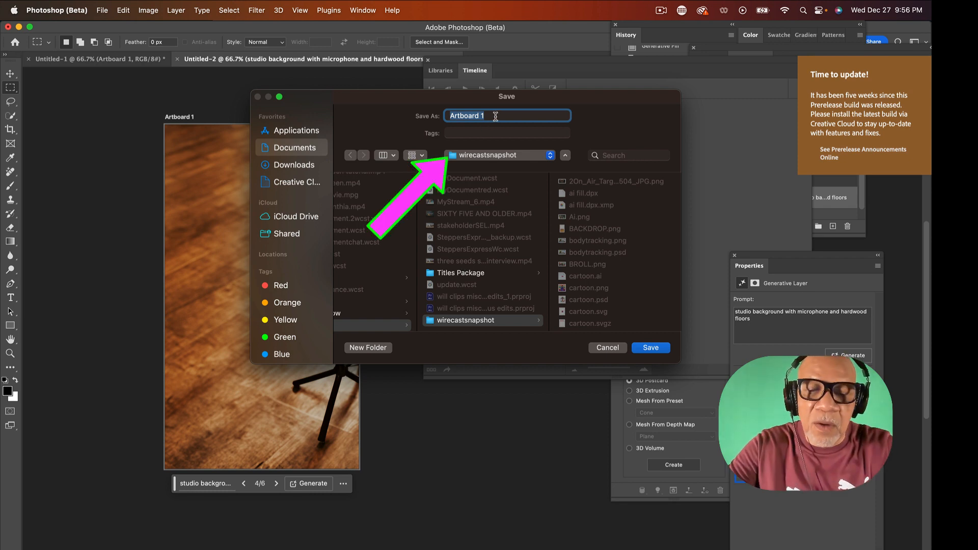
pyautogui.write('michardwood')
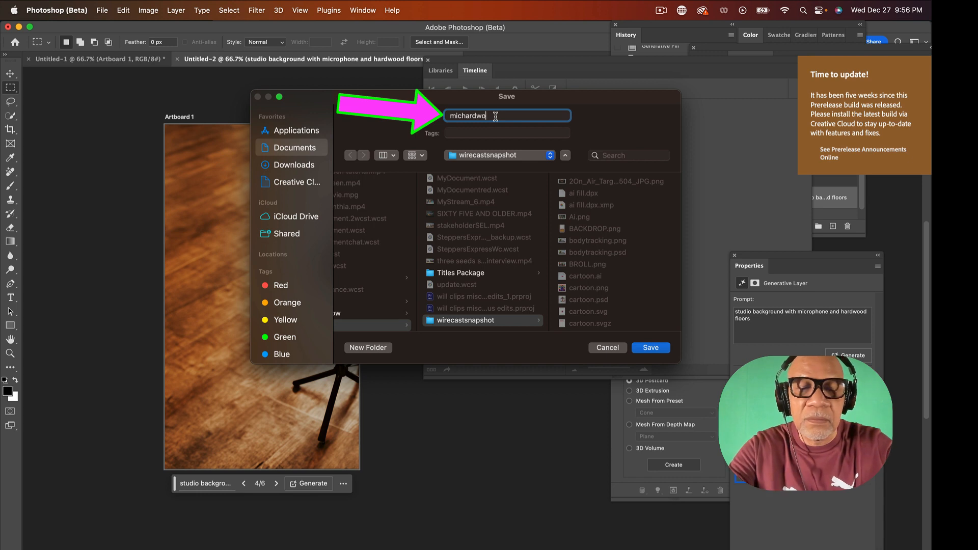
pyautogui.click(657, 348)
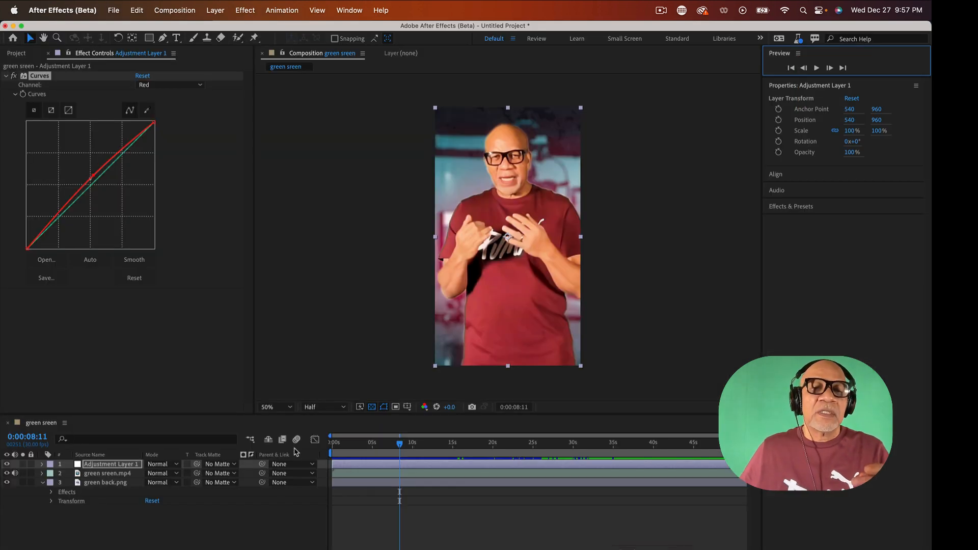
# In After Effects, import michardwood.png from the wirecastsnapshot folder as footage.
pyautogui.click(7, 483)
pyautogui.click(8, 483)
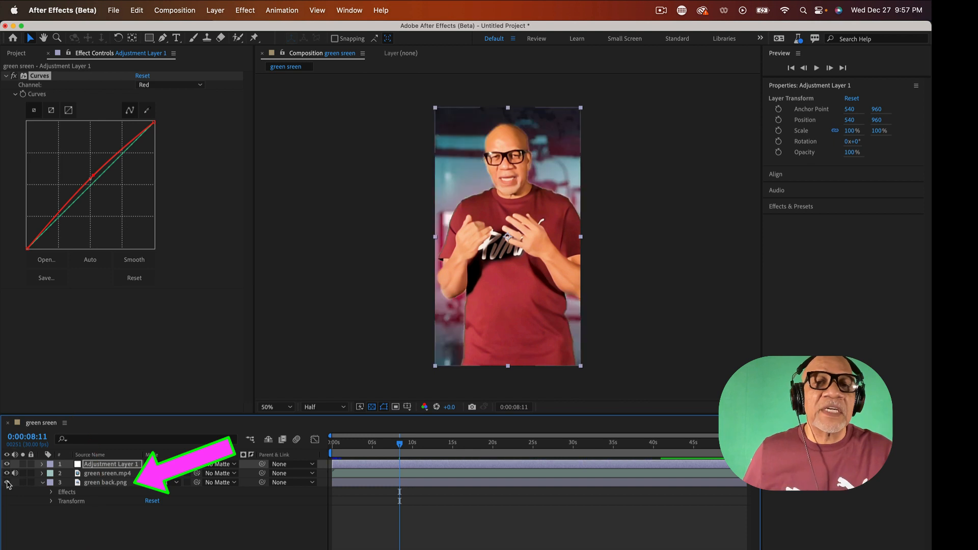
pyautogui.click(110, 13)
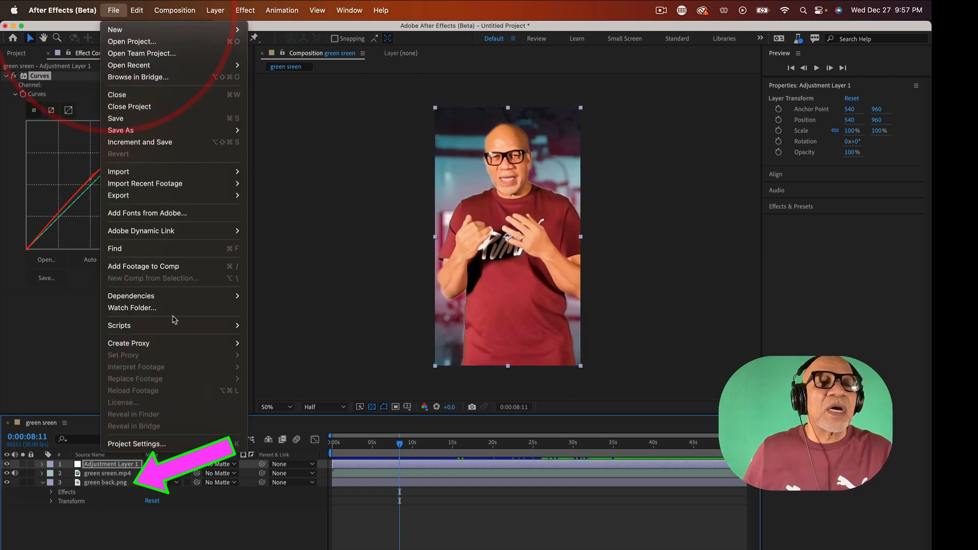
pyautogui.moveTo(104, 34)
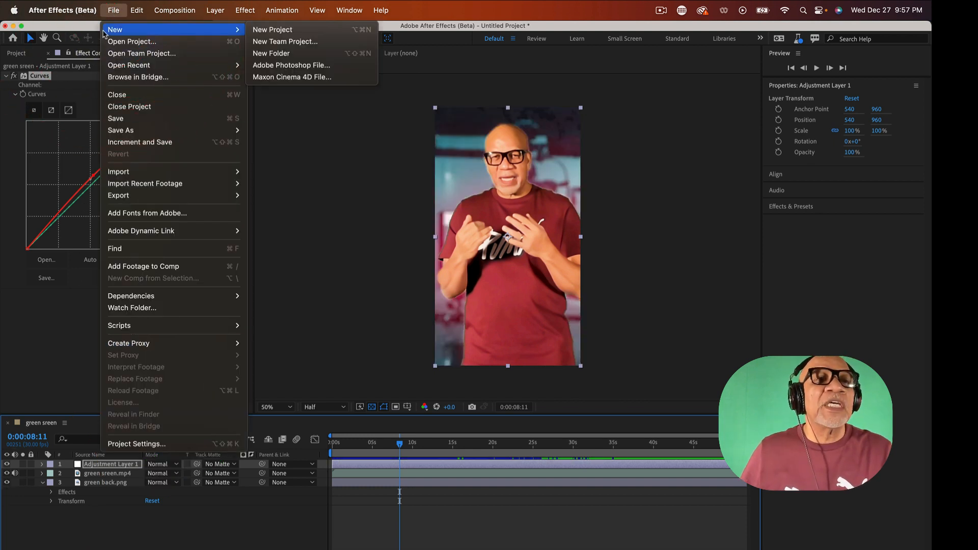
pyautogui.click(122, 173)
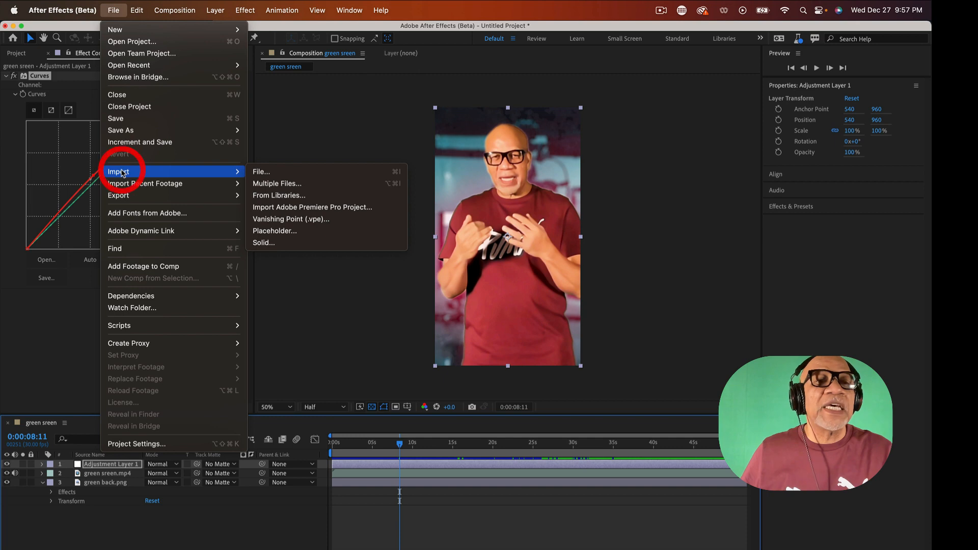
pyautogui.click(261, 172)
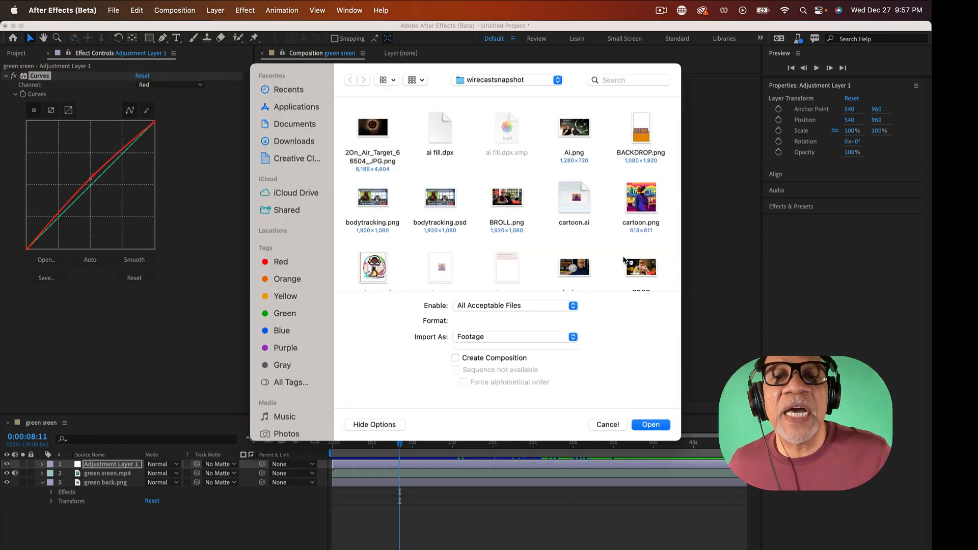
pyautogui.scroll(-5, 627, 258)
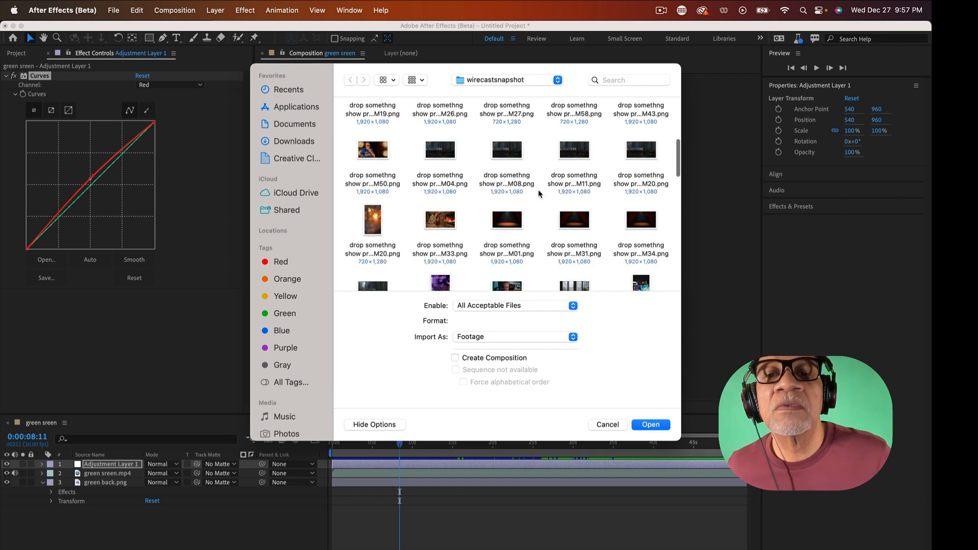
pyautogui.scroll(-10, 570, 224)
pyautogui.scroll(-10, 536, 195)
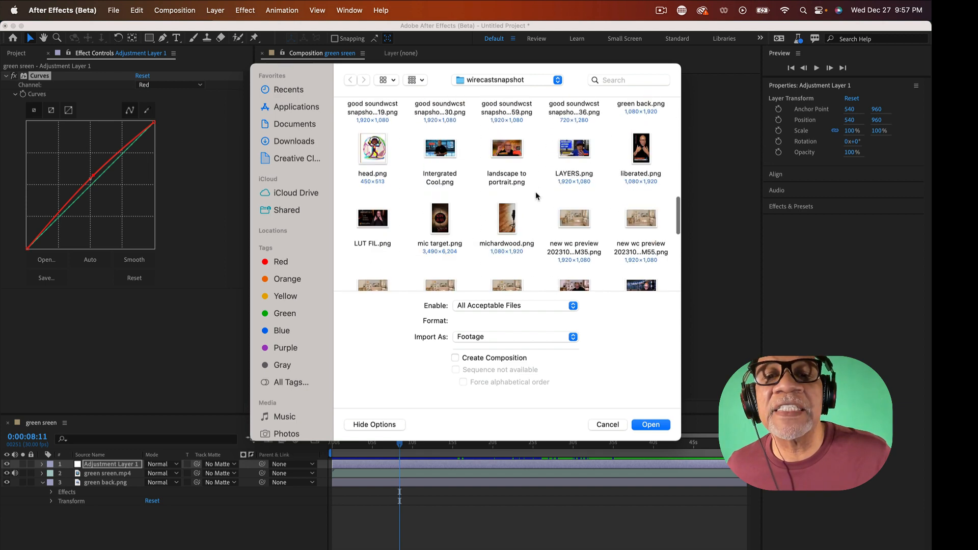
pyautogui.click(507, 194)
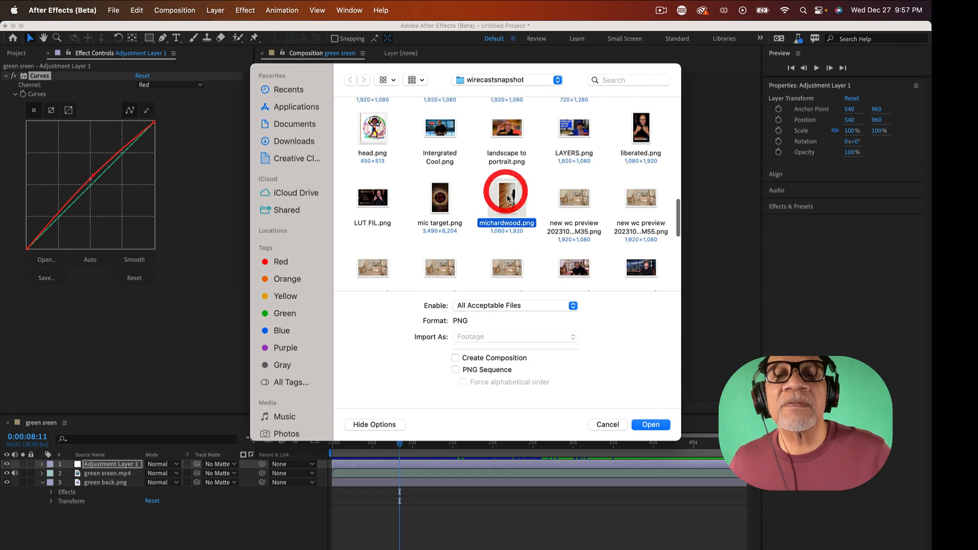
pyautogui.click(650, 425)
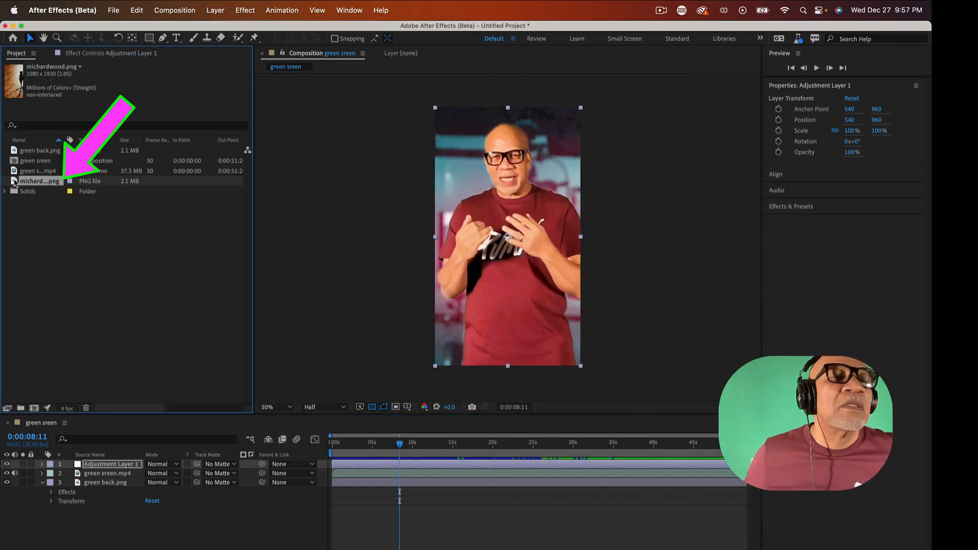
# Add michardwood.png to the green sreen composition and place it directly beneath the green sreen.mp4 layer.
pyautogui.moveTo(16, 182); pyautogui.dragTo(197, 471)
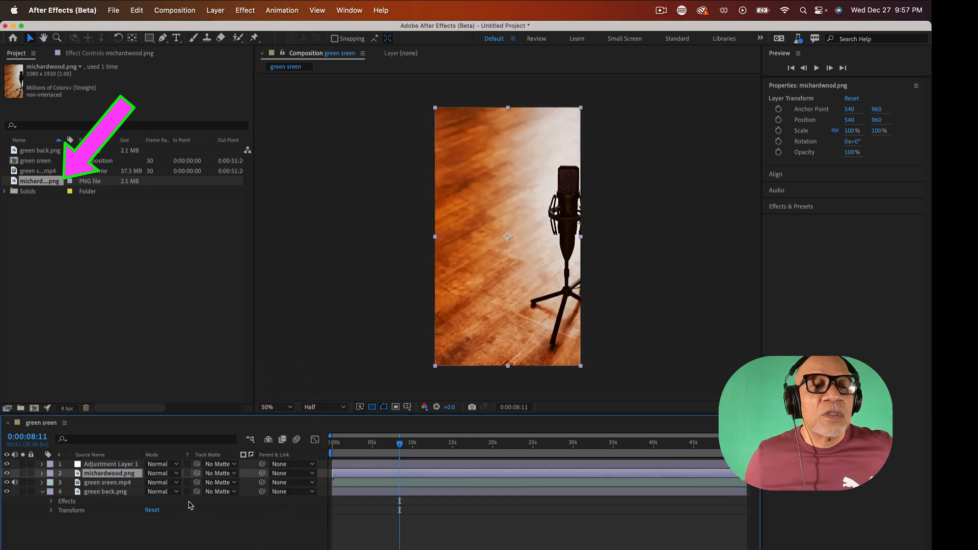
pyautogui.moveTo(103, 474); pyautogui.dragTo(100, 488)
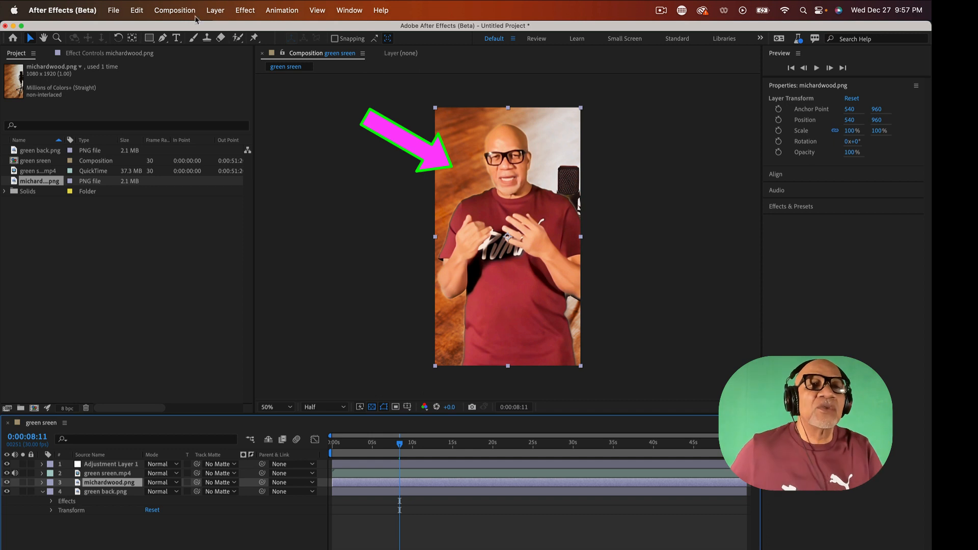
# Apply Camera Lens Blur to the michardwood.png layer with a Blur Radius of 15 and return the playhead to the start.
pyautogui.click(250, 10)
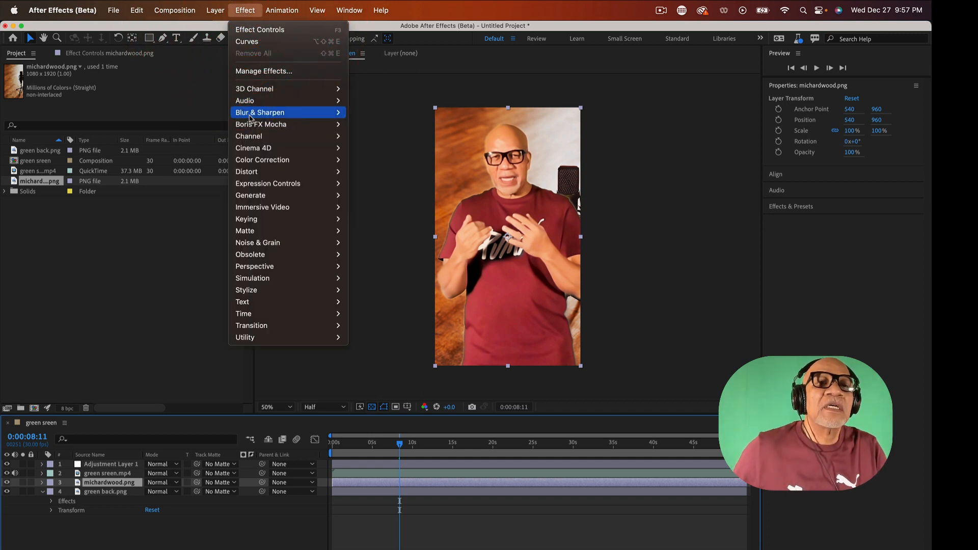
pyautogui.moveTo(282, 116)
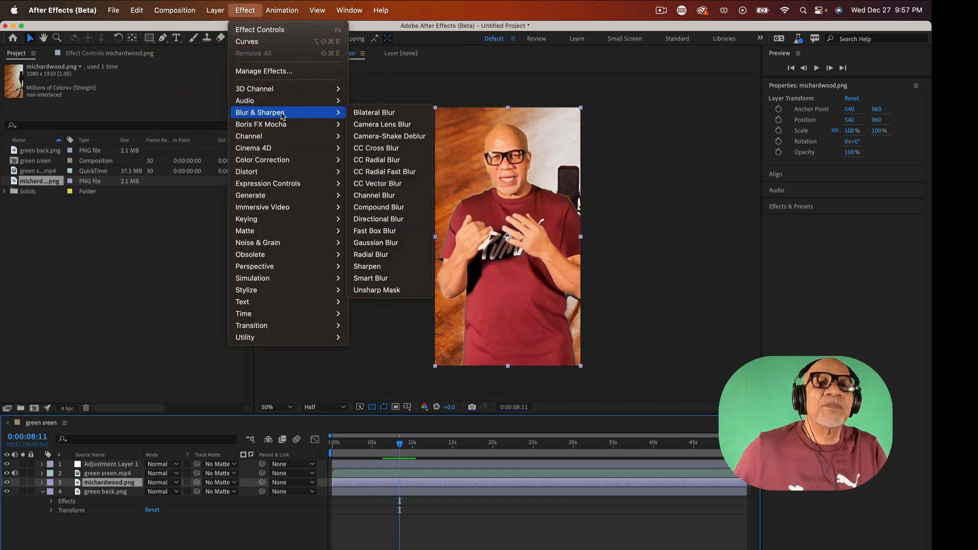
pyautogui.click(390, 125)
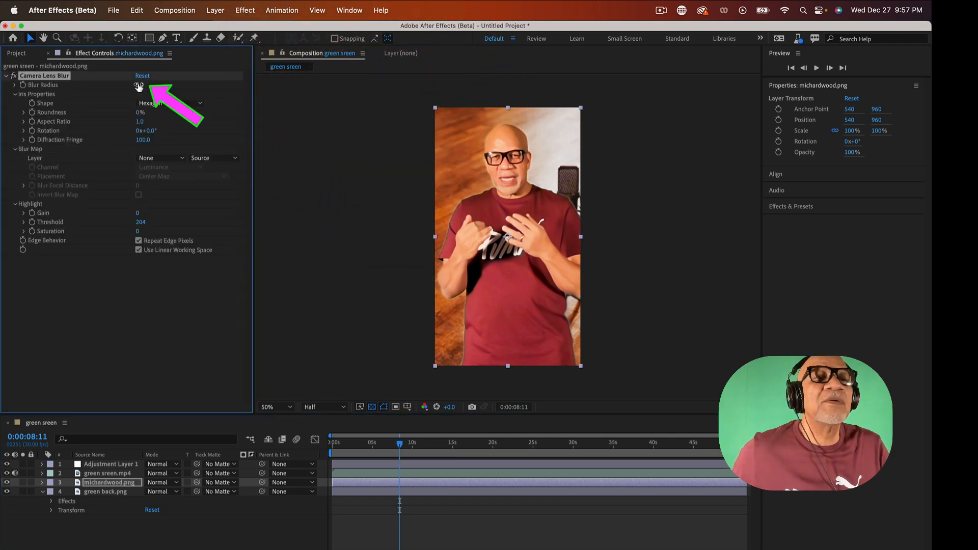
pyautogui.moveTo(139, 86)
pyautogui.mouseDown()
pyautogui.moveTo(156, 86)
pyautogui.moveTo(148, 90)
pyautogui.mouseUp()
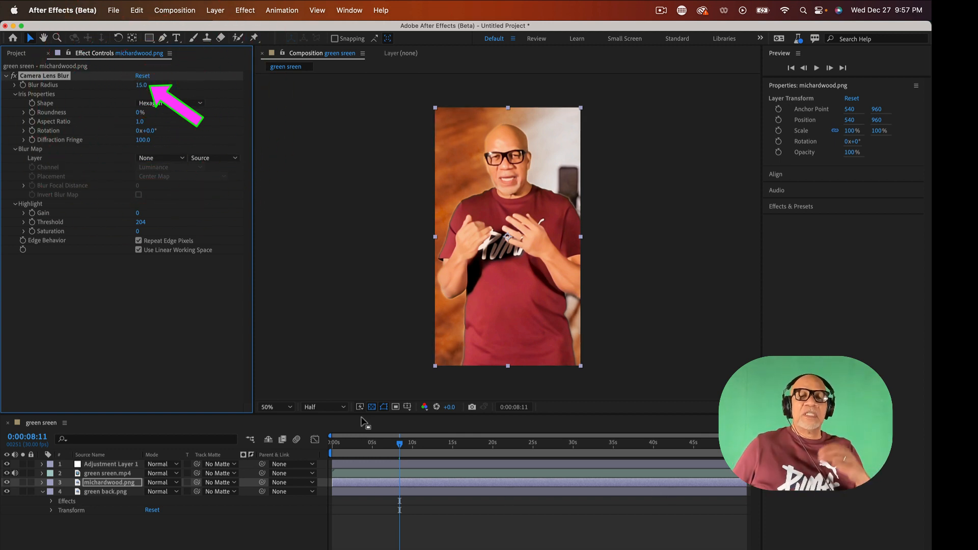
pyautogui.click(402, 445)
pyautogui.moveTo(401, 447); pyautogui.dragTo(336, 460)
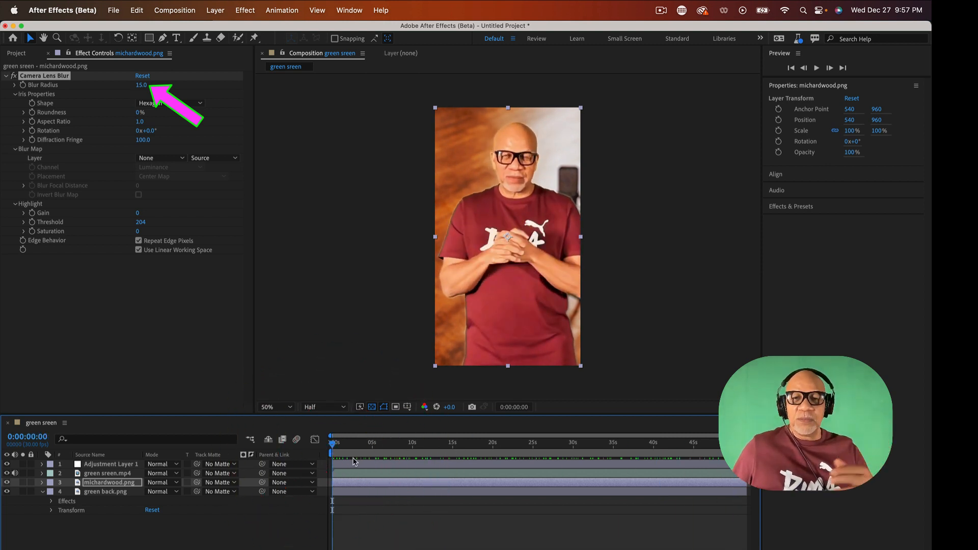